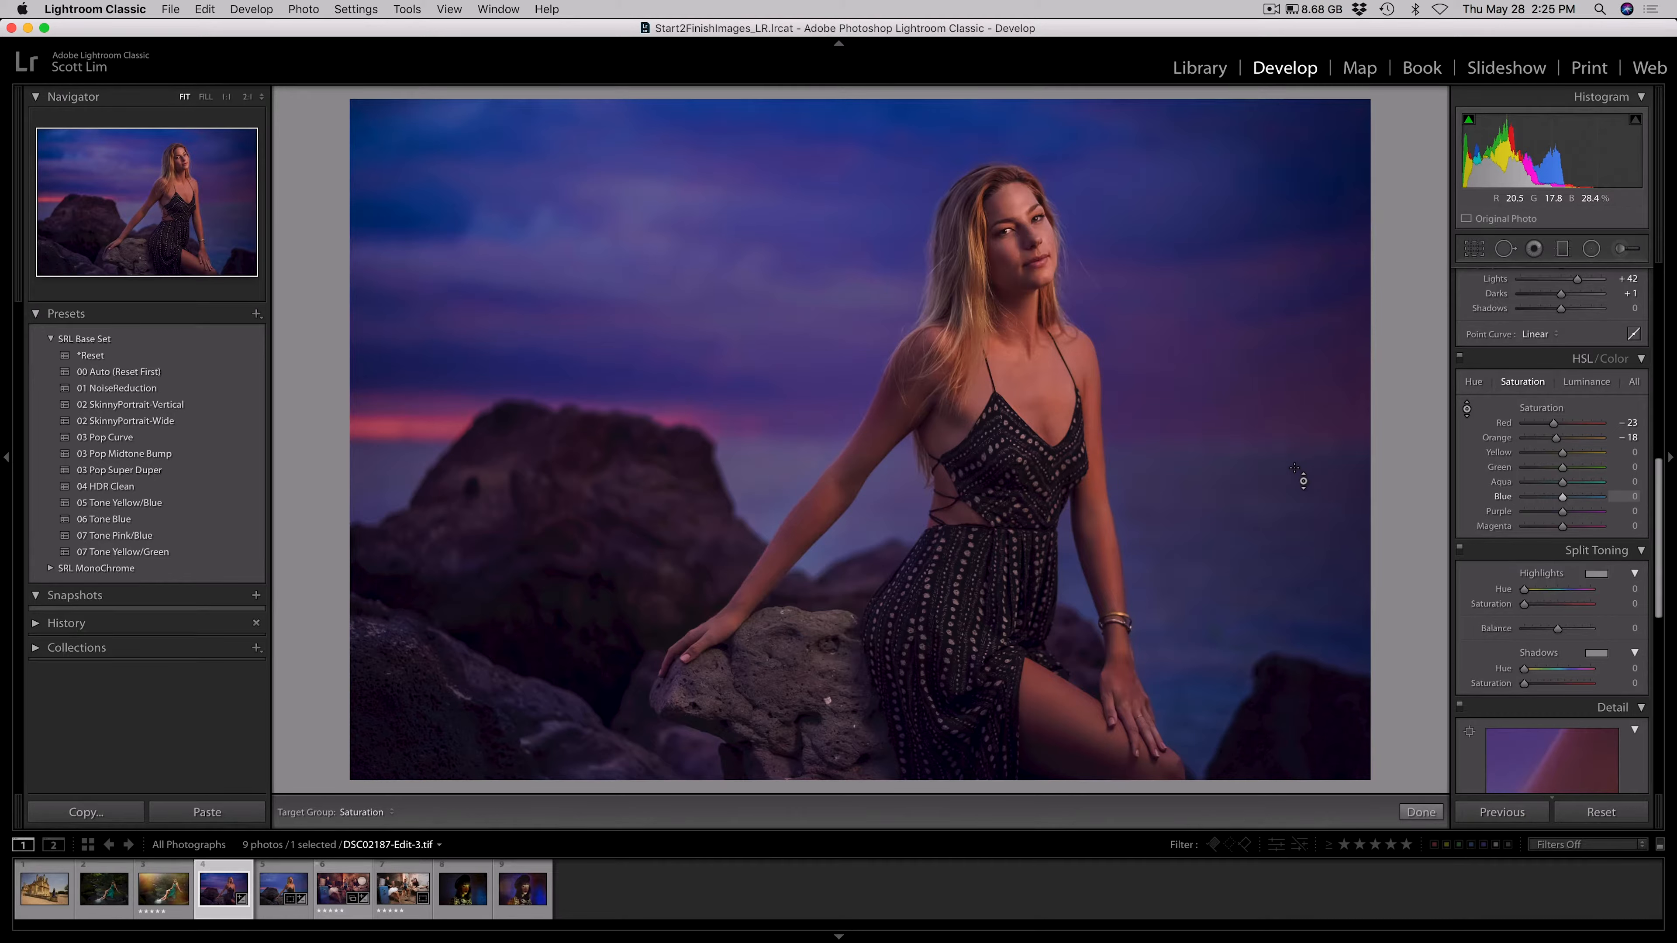
Send the selected beach portrait to Exposure X5 as a copy with Lightroom adjustments.
right_click(223, 893)
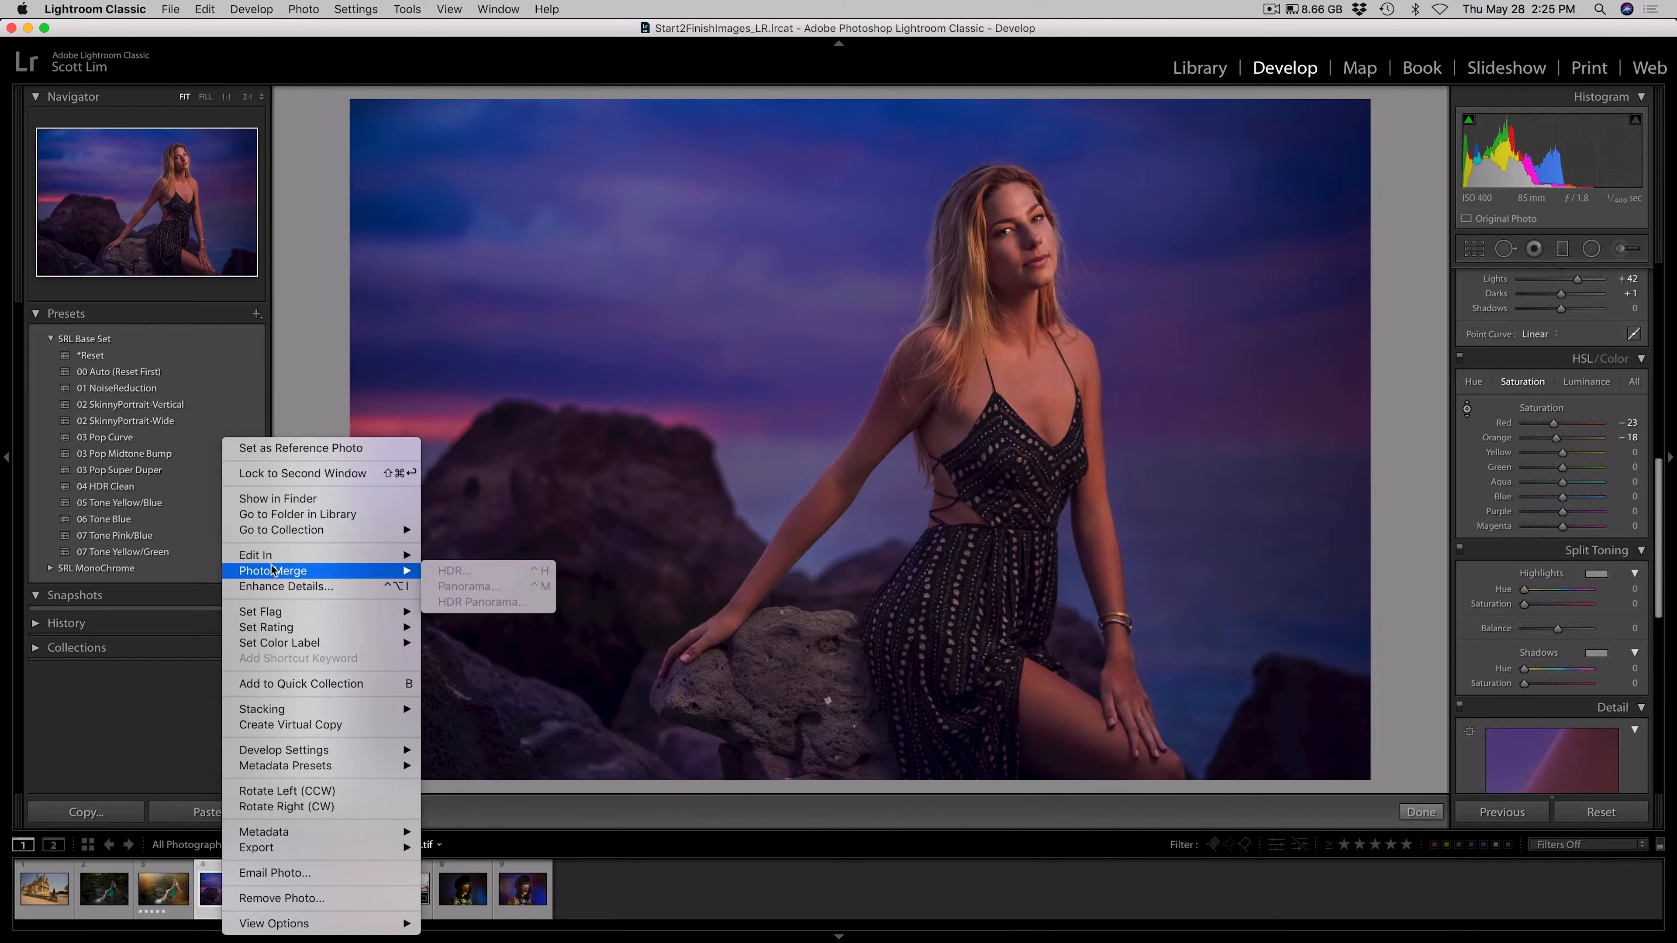
mouse_move(274, 562)
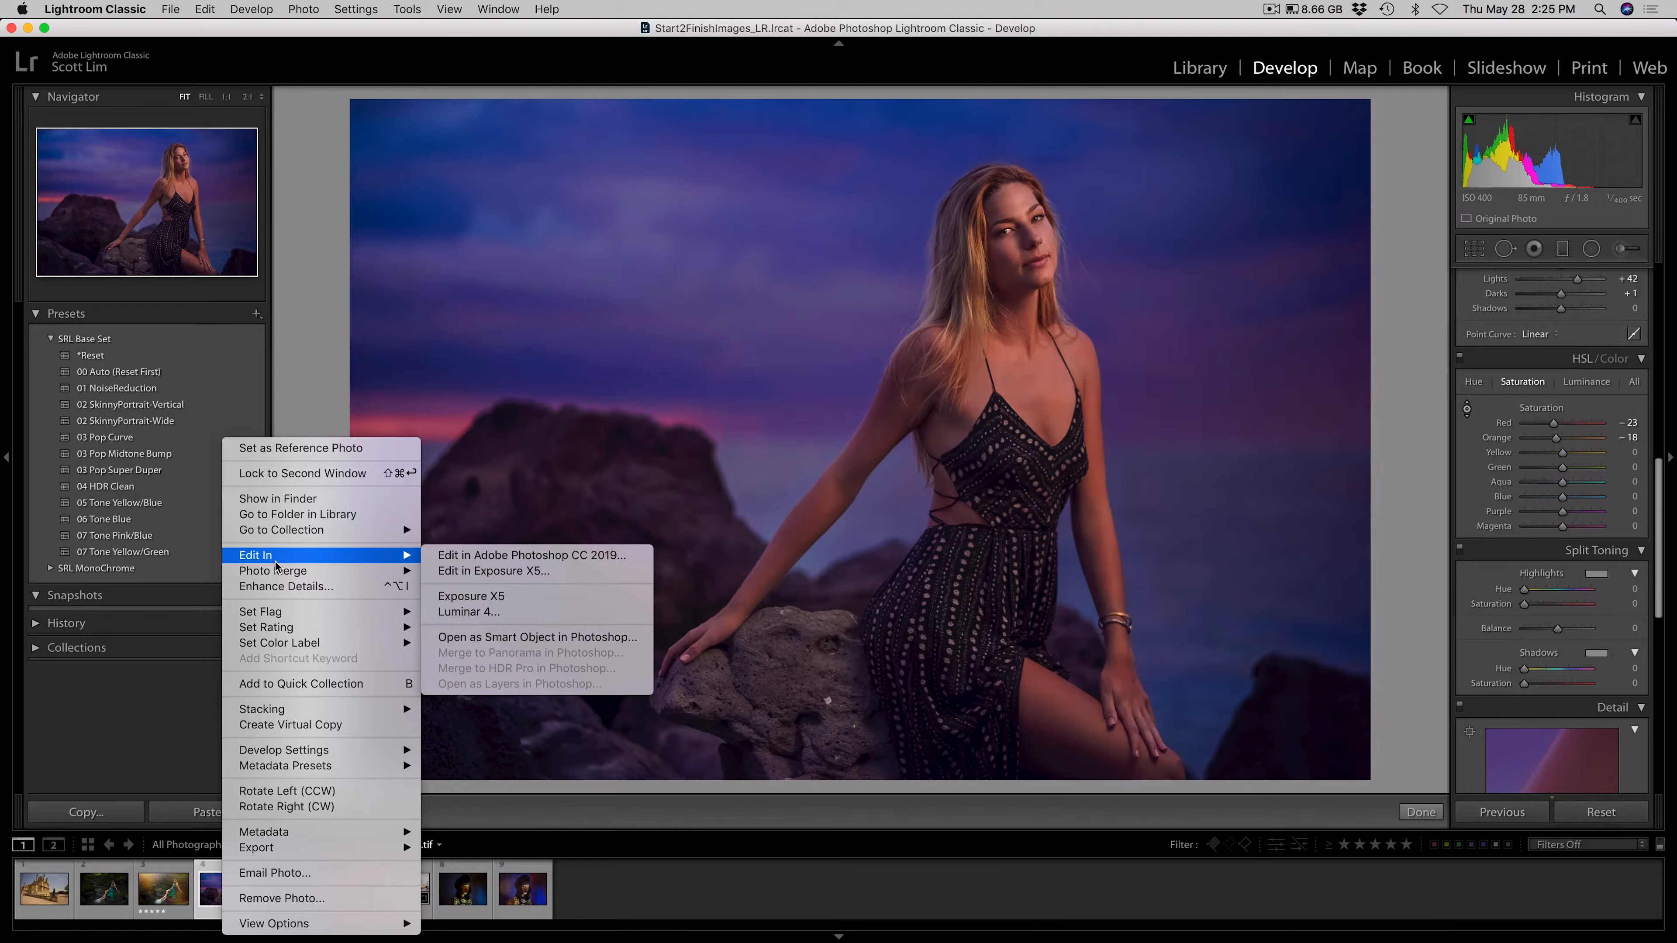
left_click(446, 573)
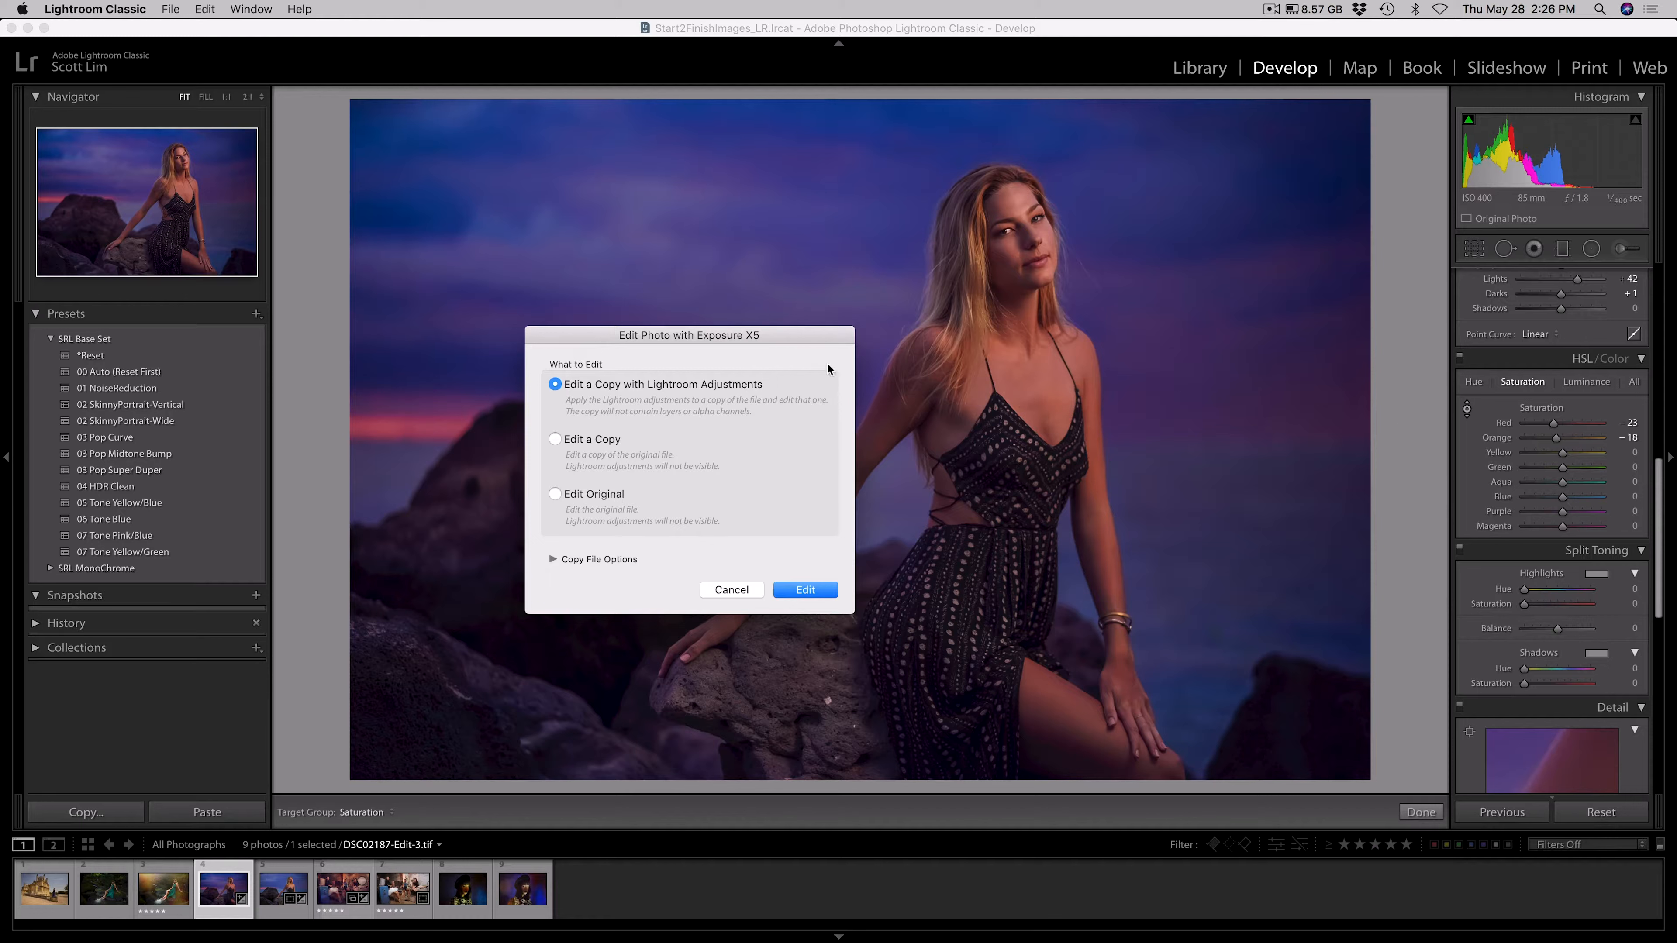
left_click(814, 590)
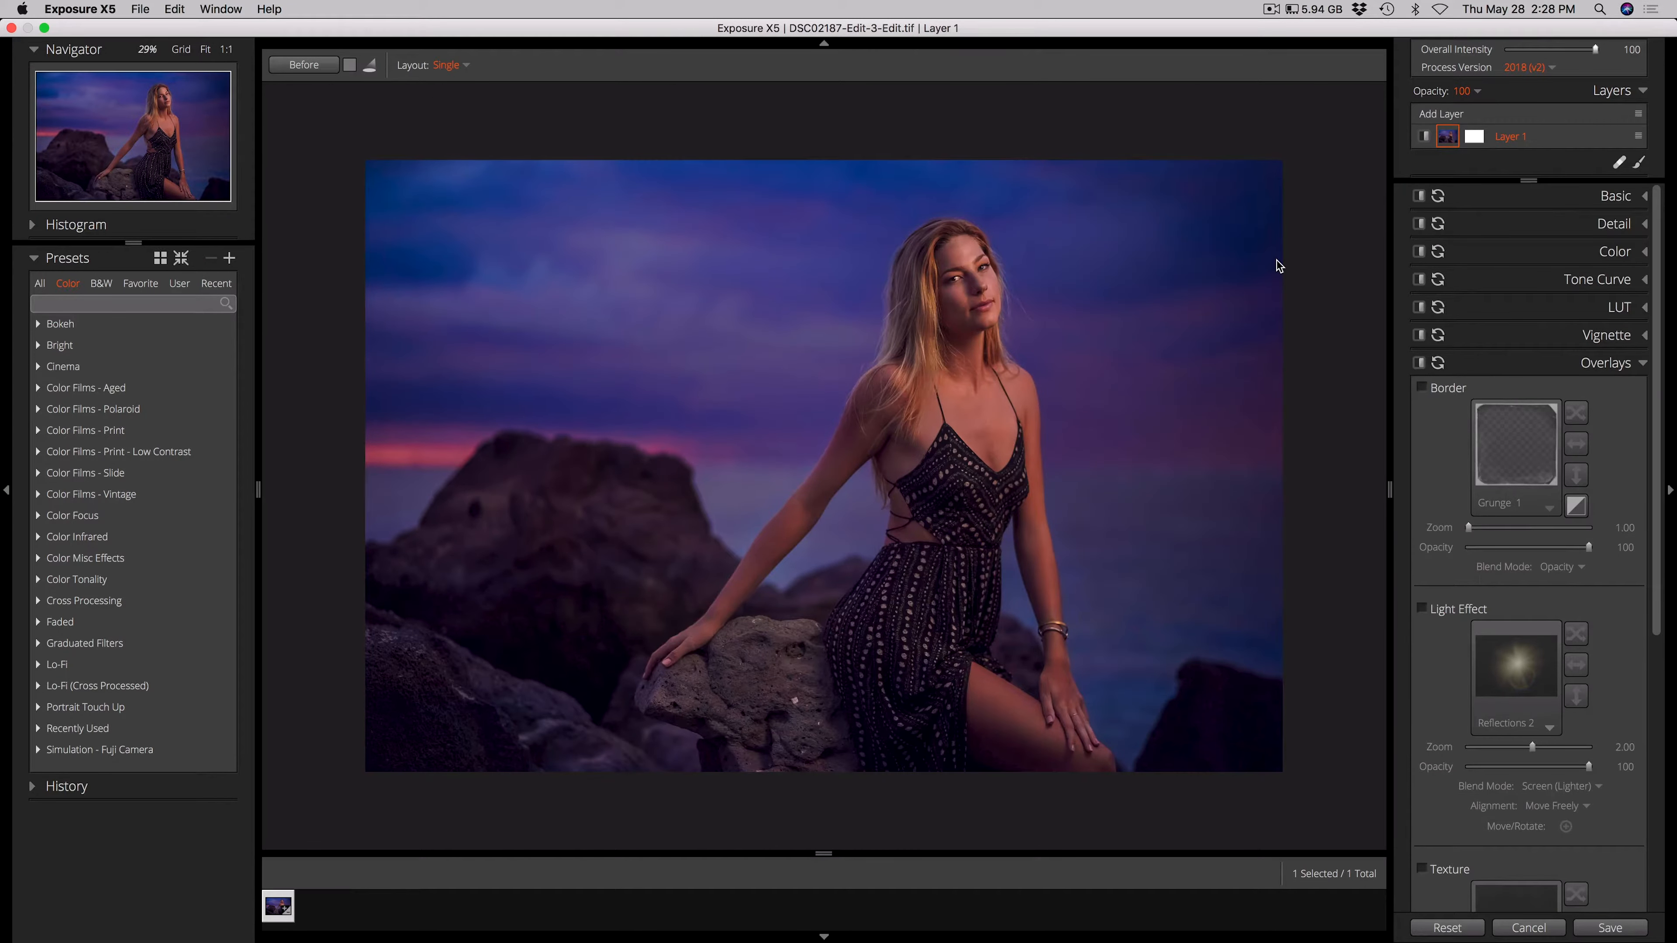
Add a new layer above Layer 1 and enable the Light Effect overlay on it.
left_click(1461, 114)
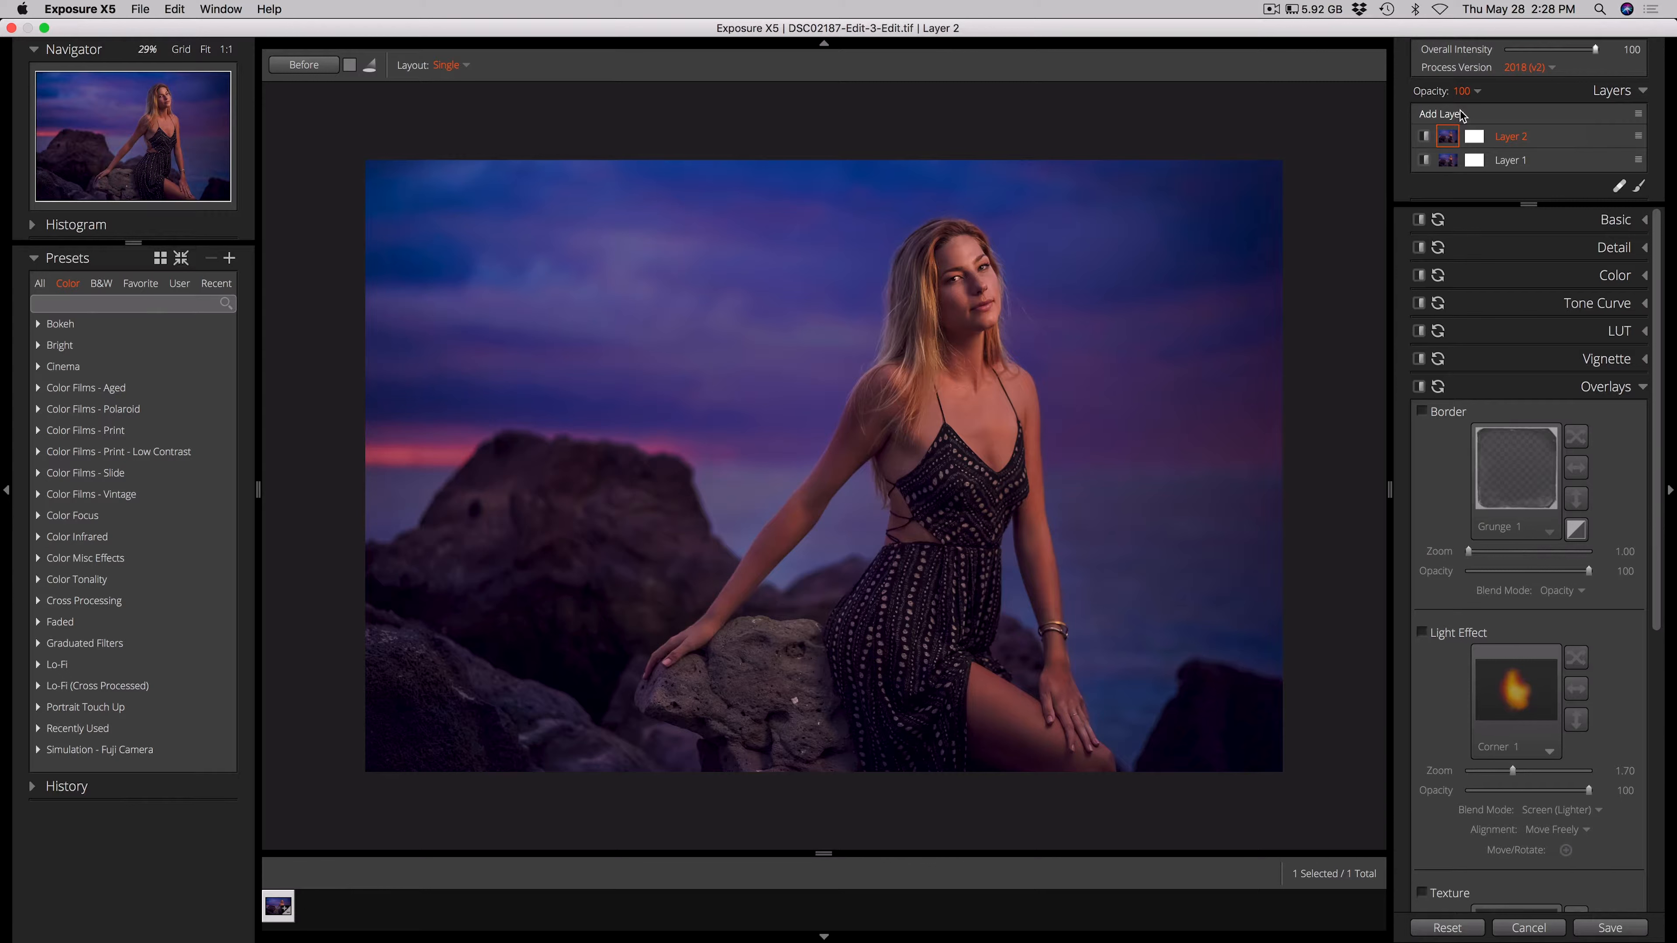
left_click(1641, 387)
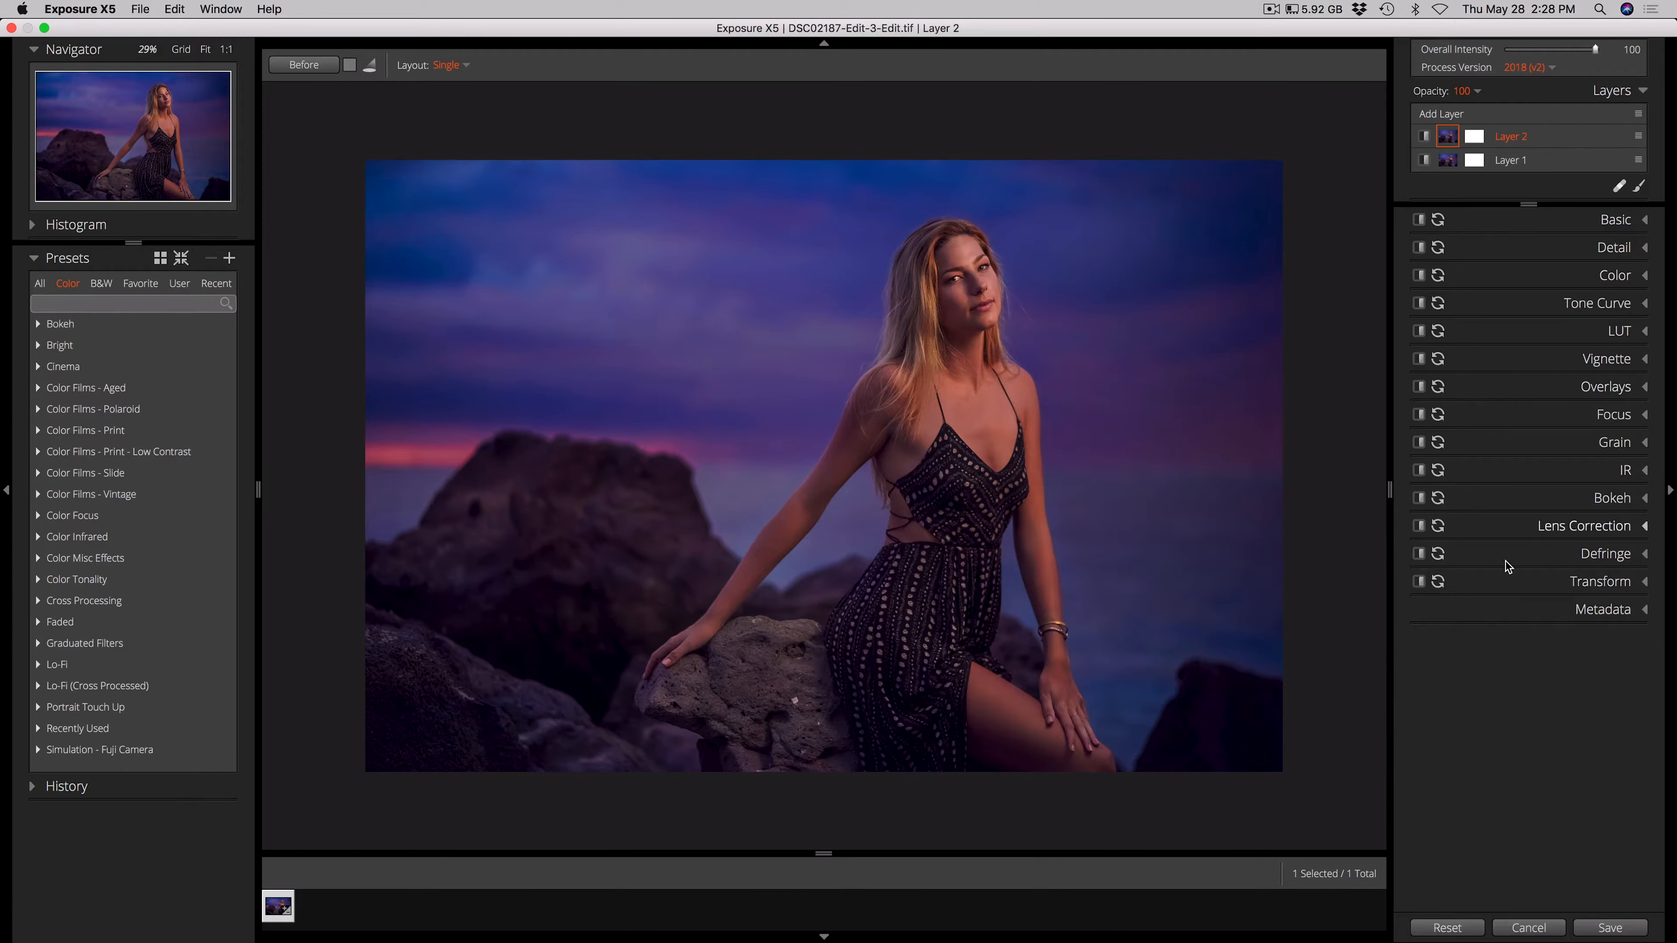
left_click(1641, 387)
scroll(1456, 654, "down", 6)
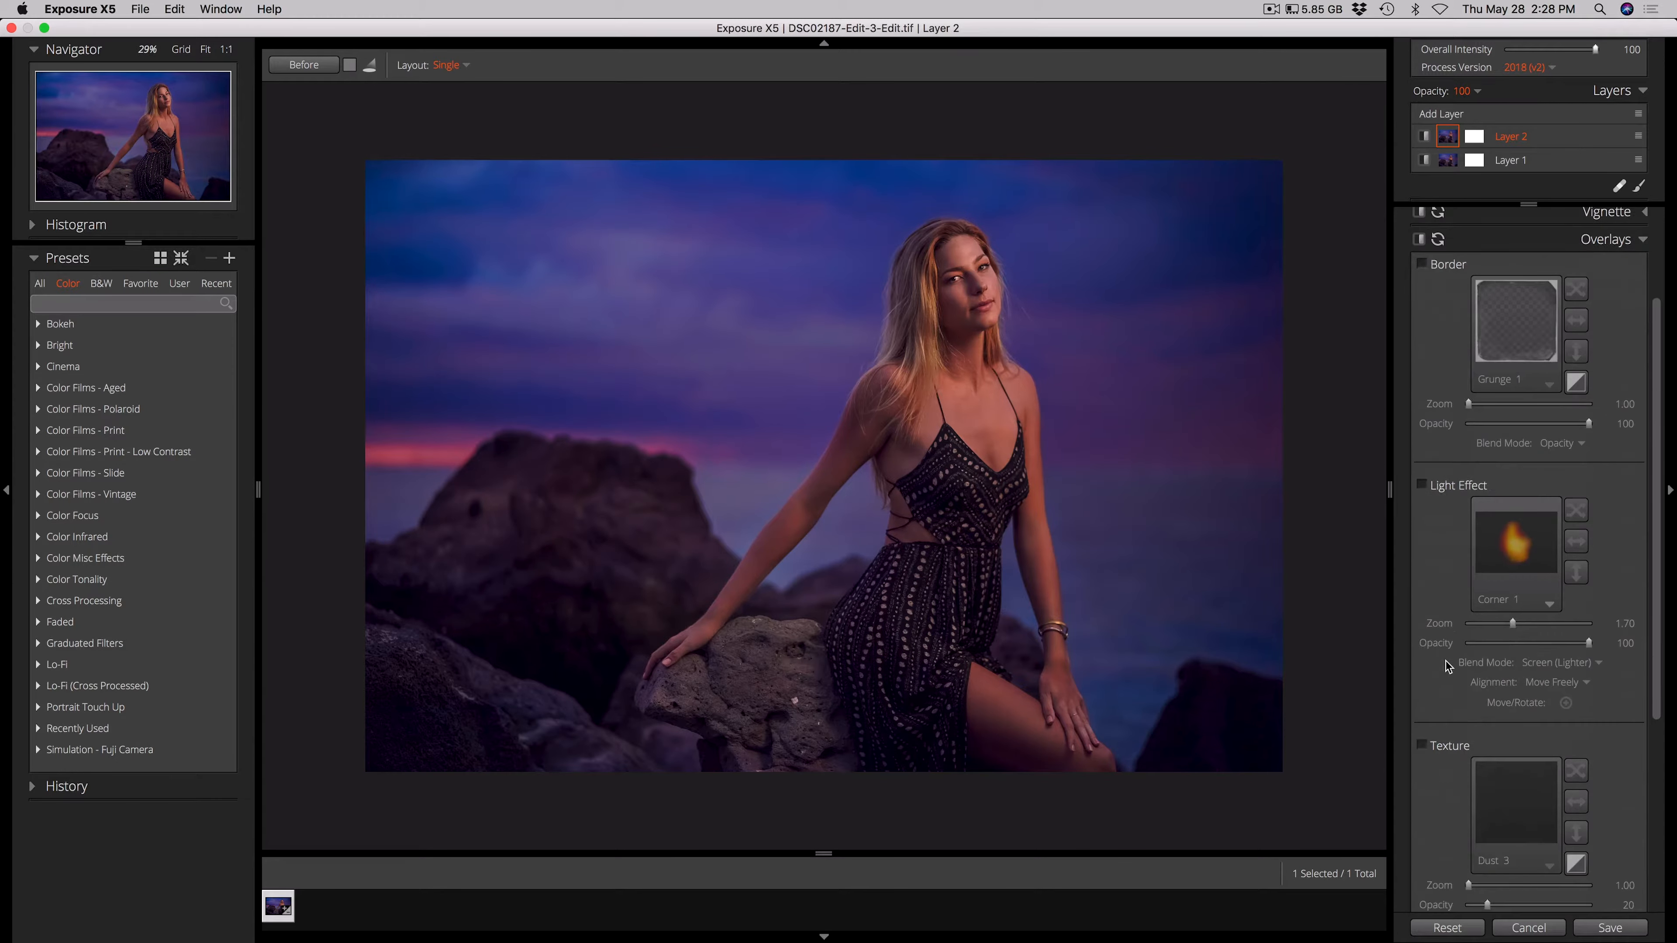
scroll(1446, 568, "down", 3)
scroll(1453, 445, "up", 3)
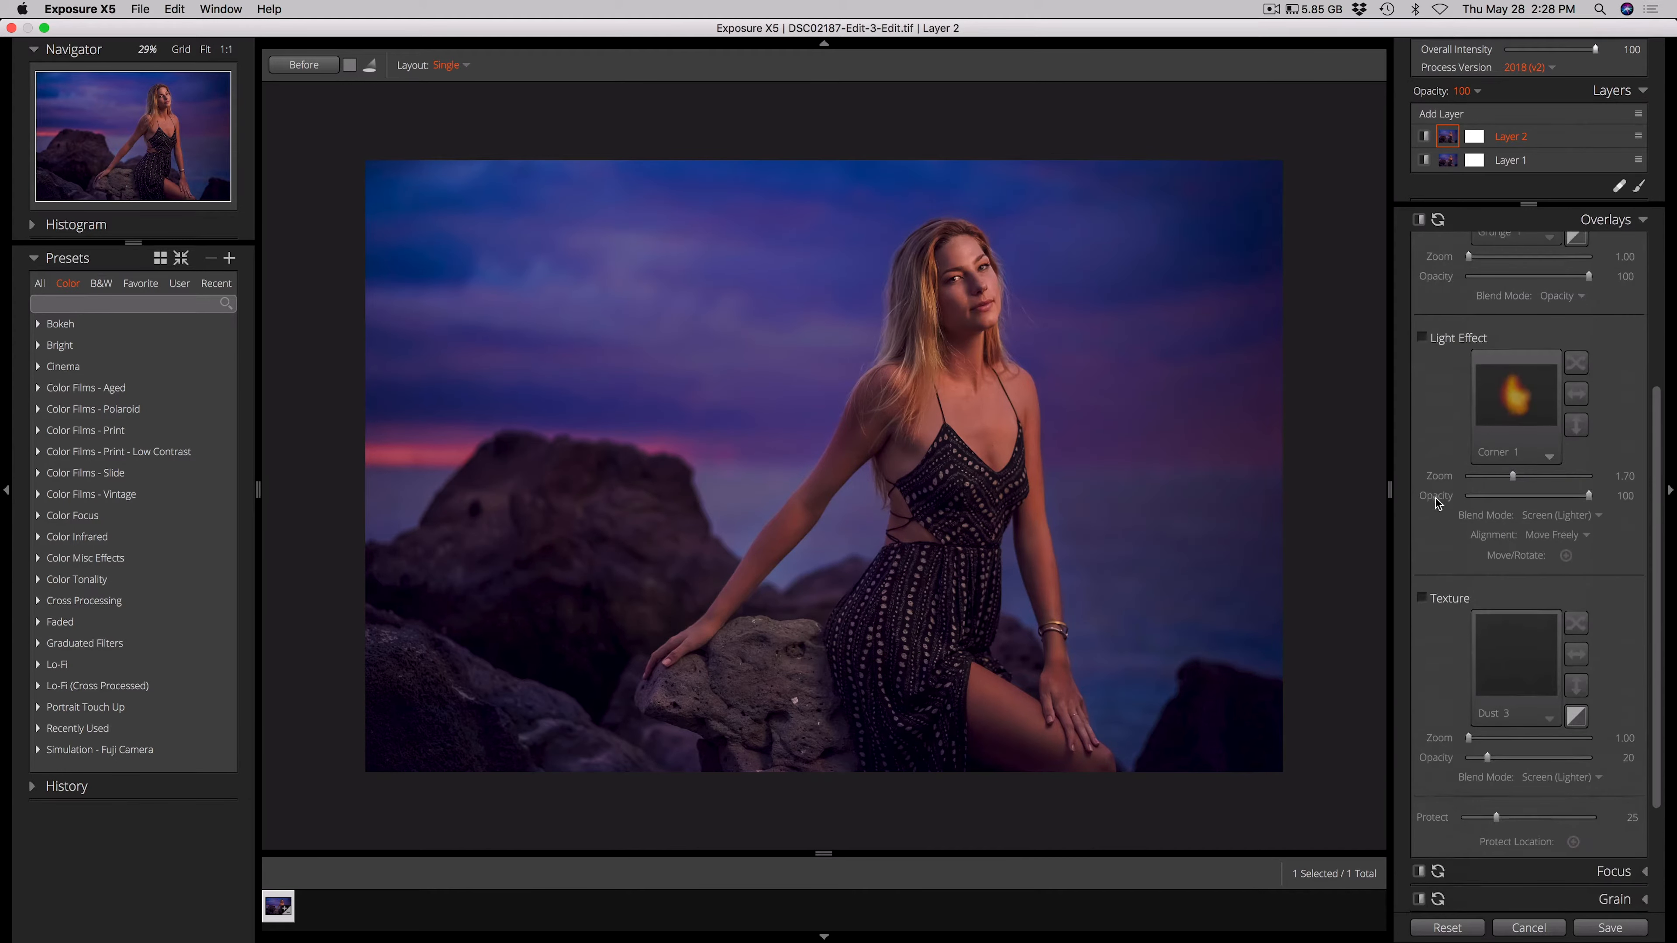
left_click(1423, 339)
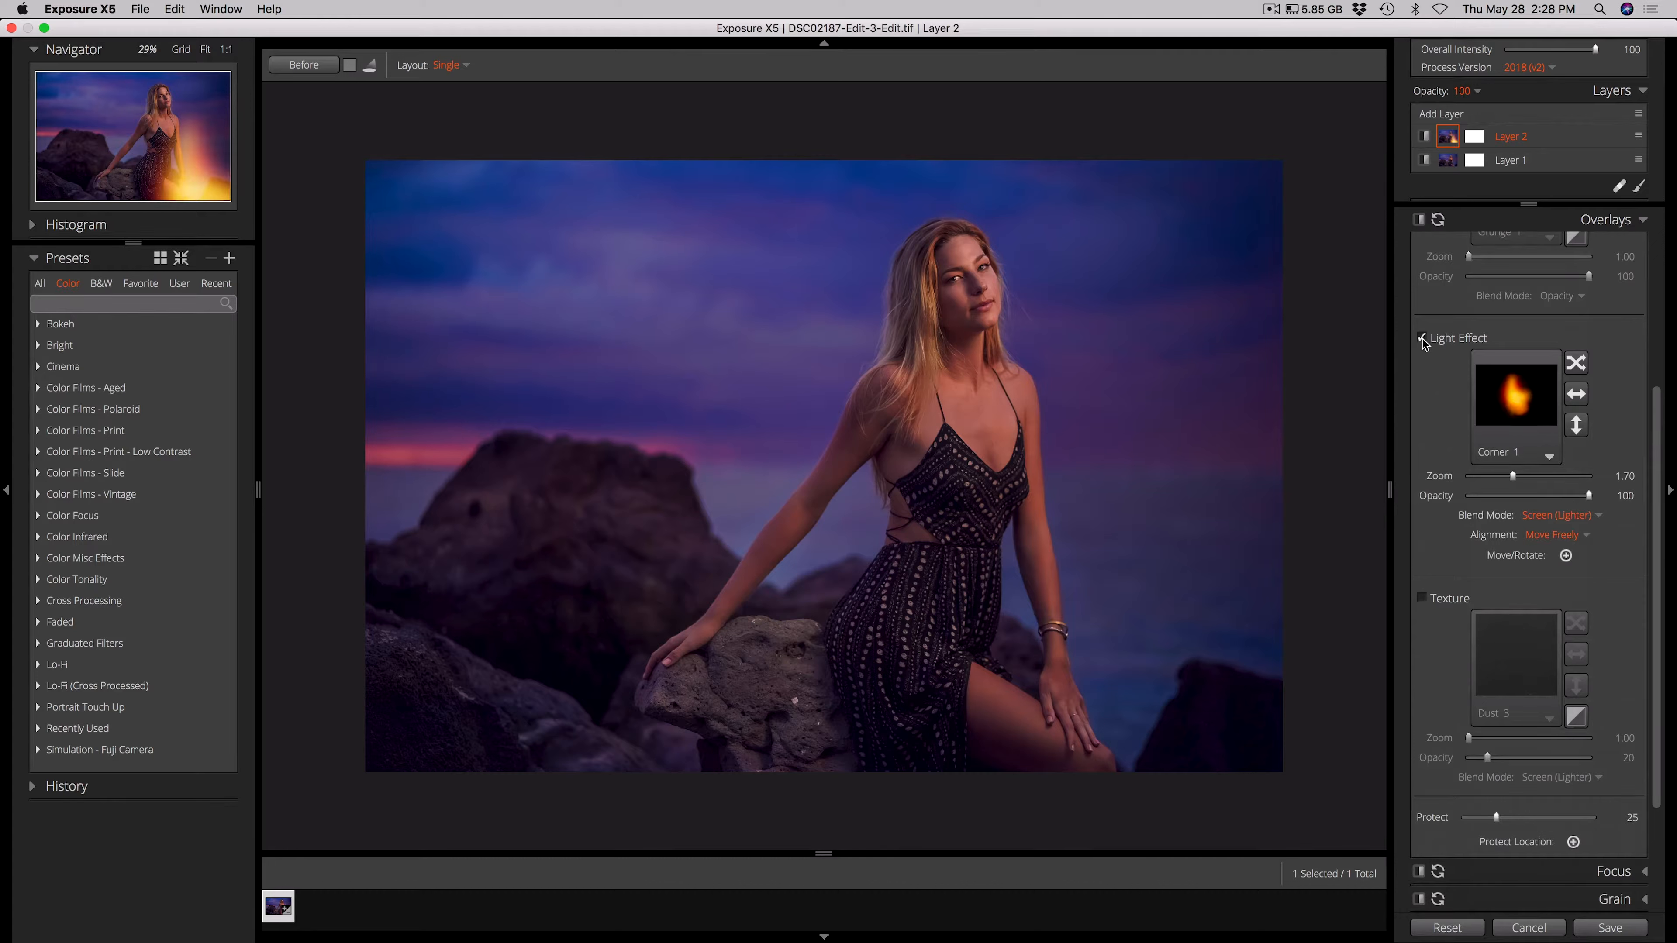
Choose the Reflections 2 sun flare as the layer's light effect.
left_click(1509, 441)
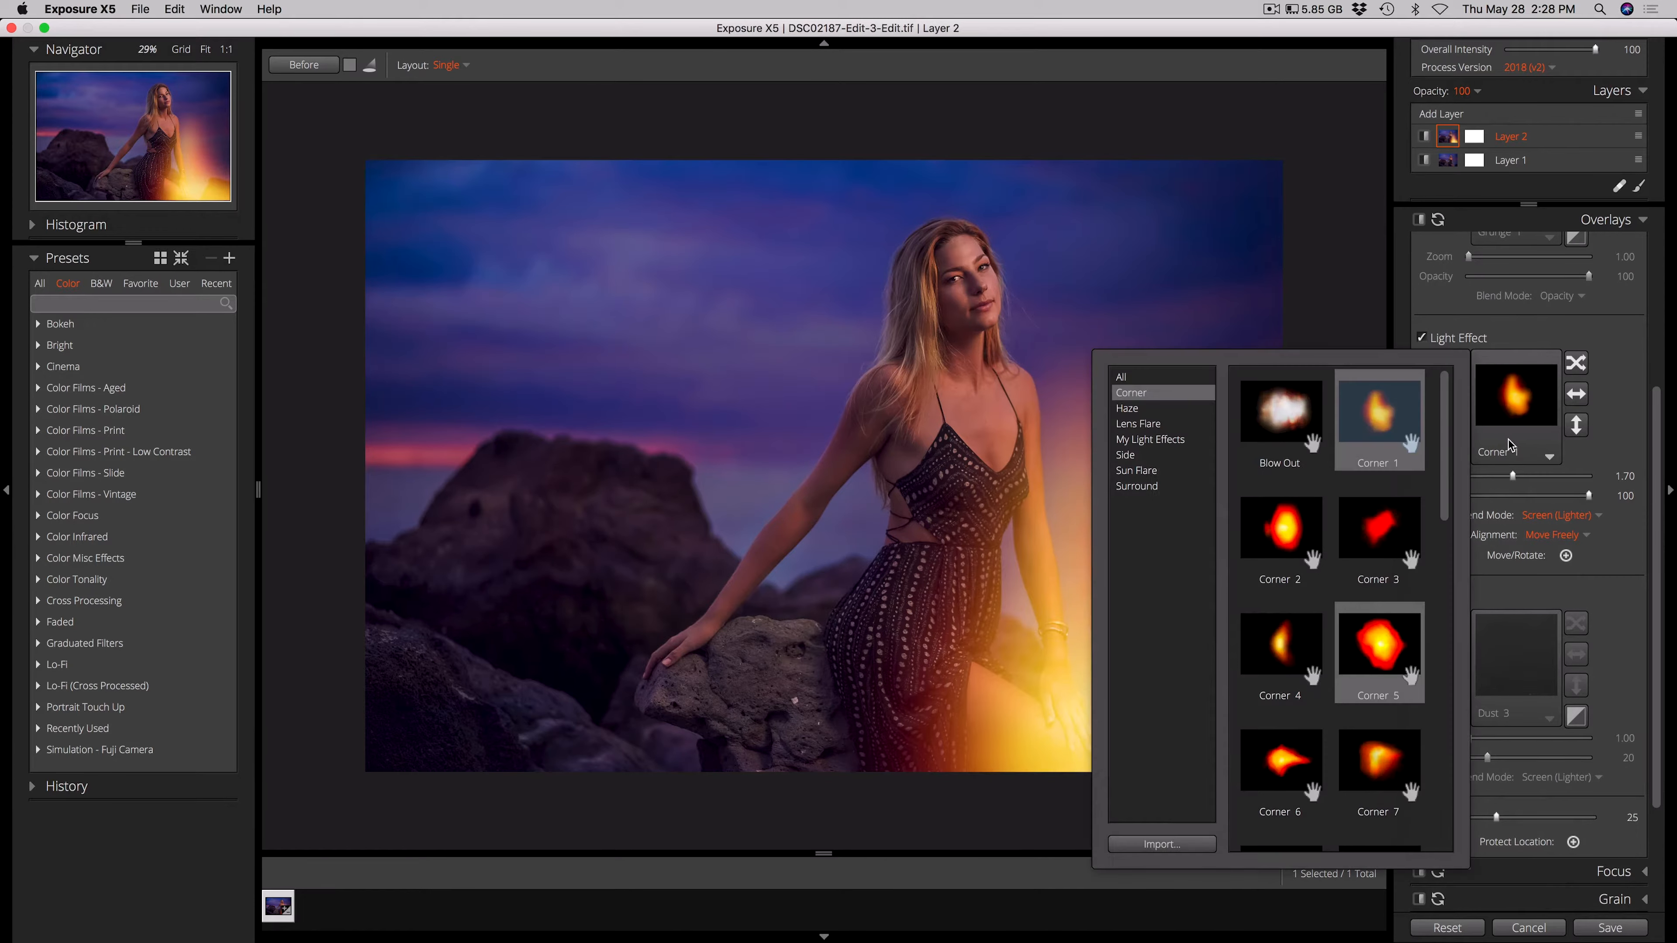
left_click(1287, 429)
left_click(1261, 518)
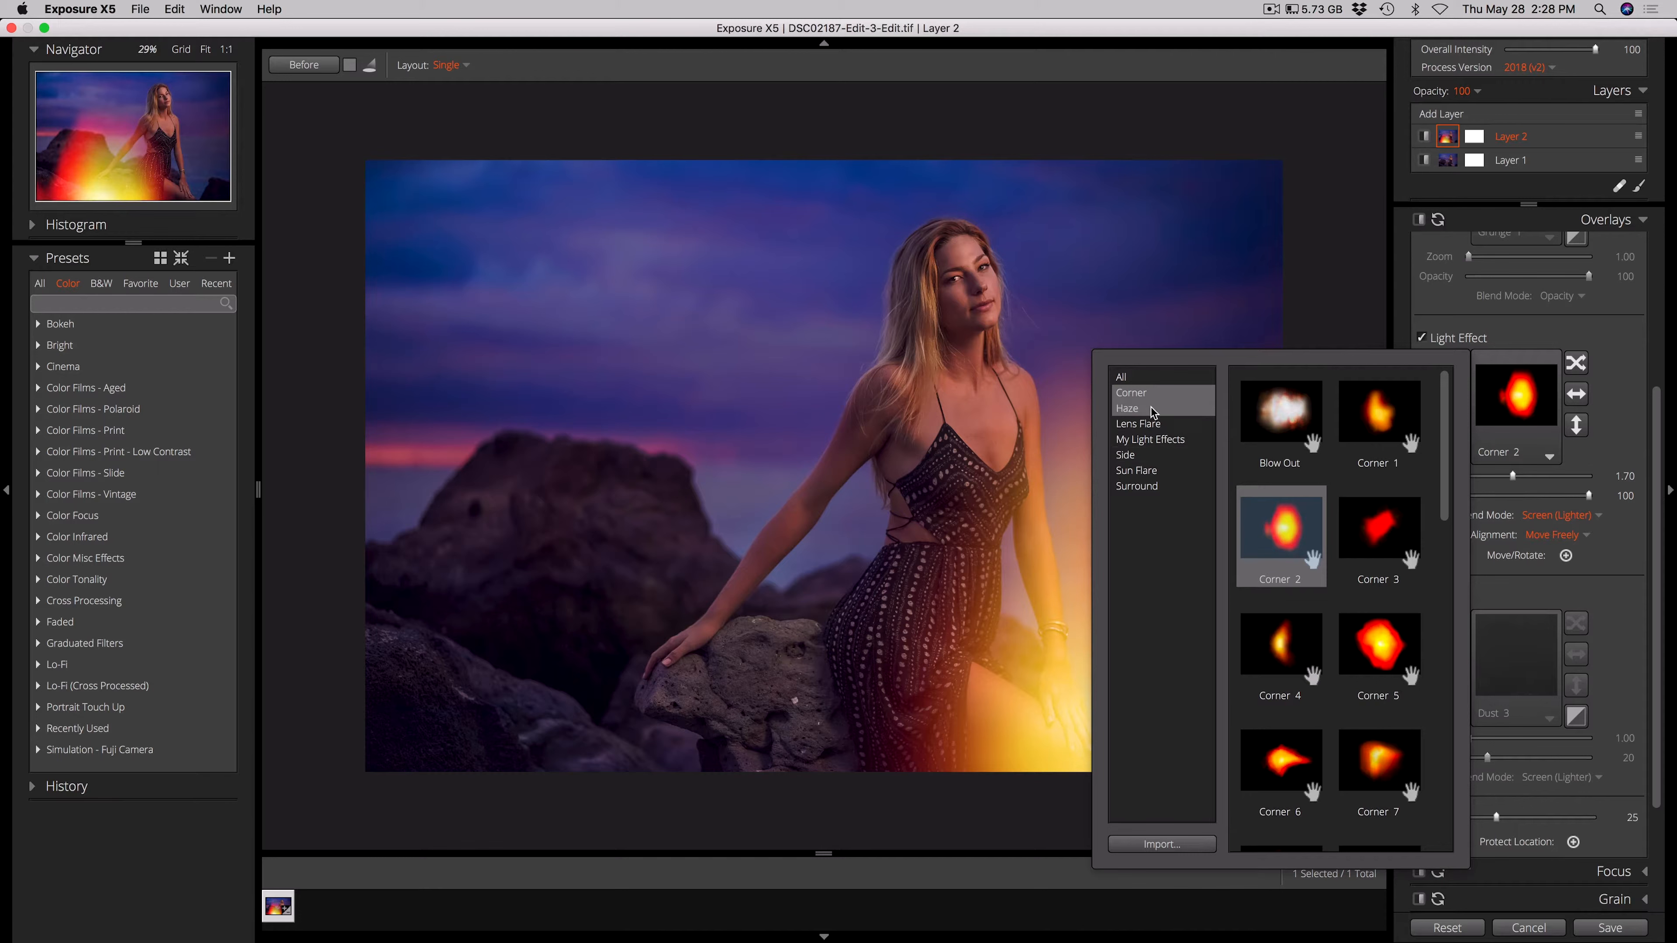
left_click(1152, 470)
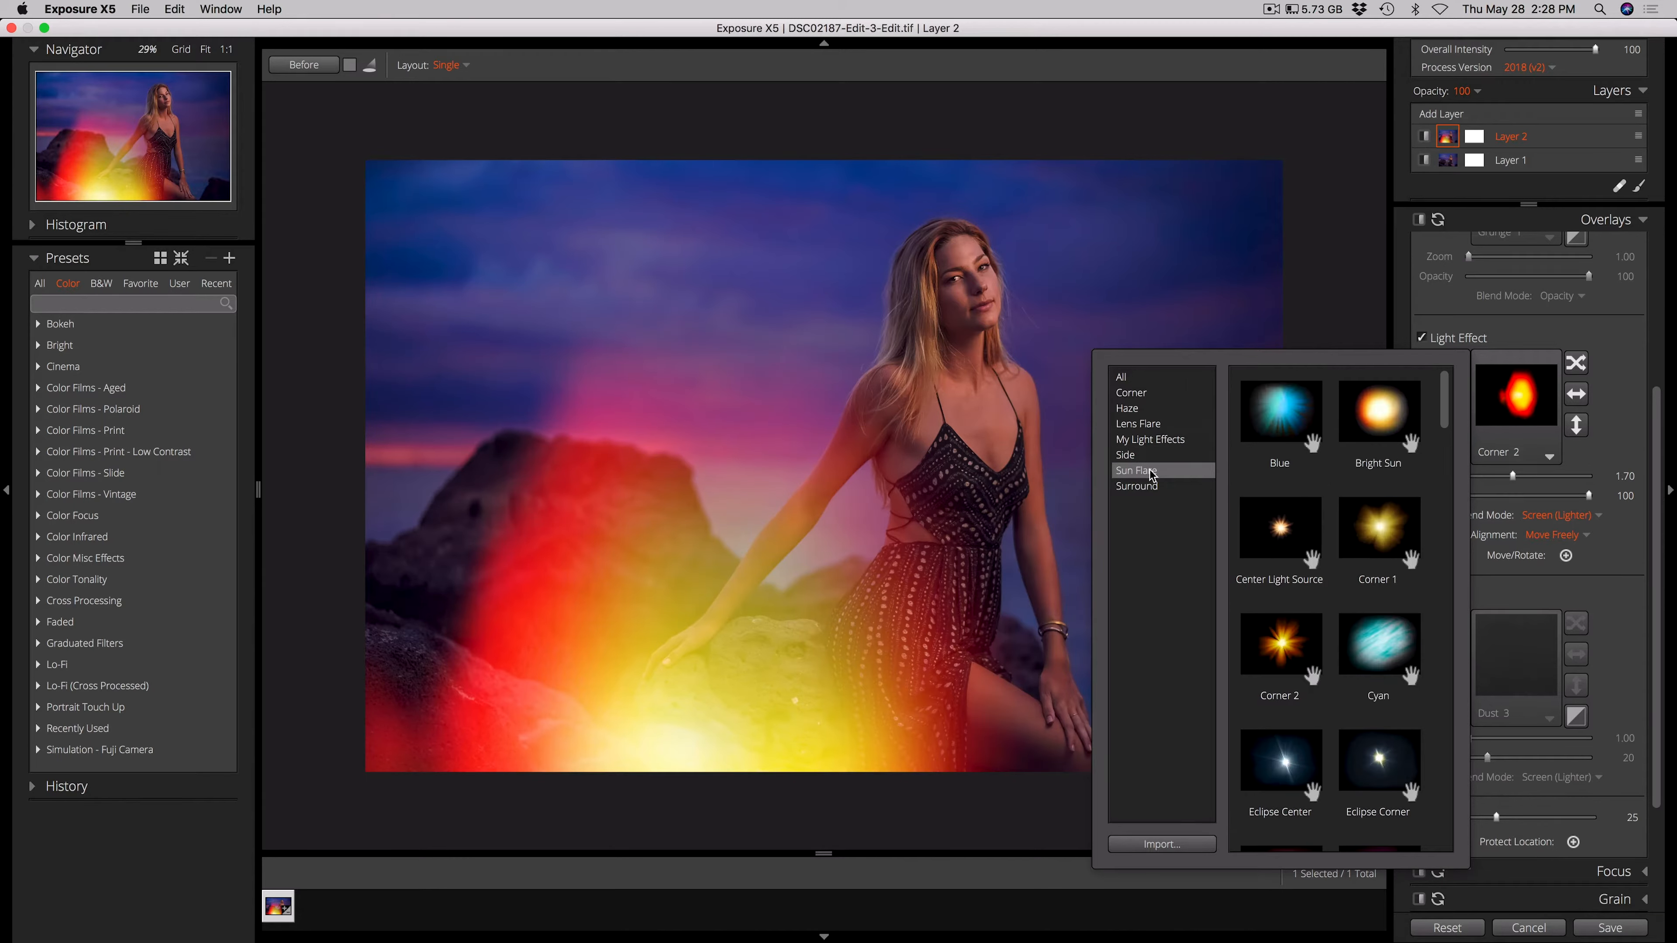
left_click(1281, 529)
left_click(1375, 538)
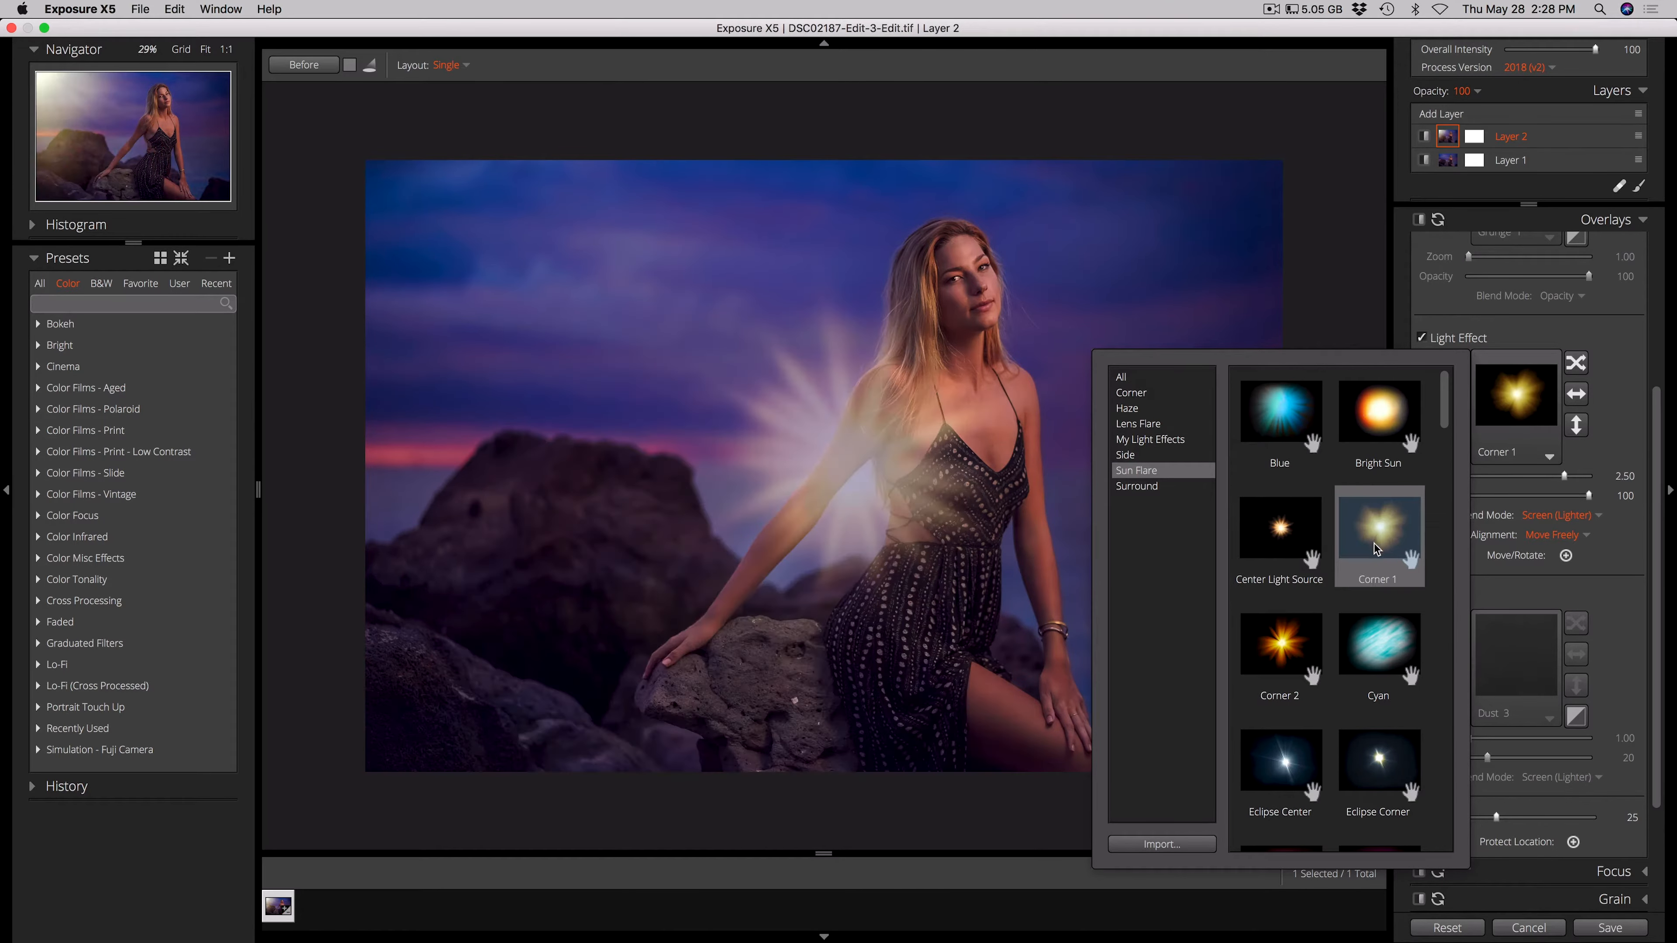
scroll(1375, 539, "down", 5)
left_click(1376, 548)
left_click(1390, 640)
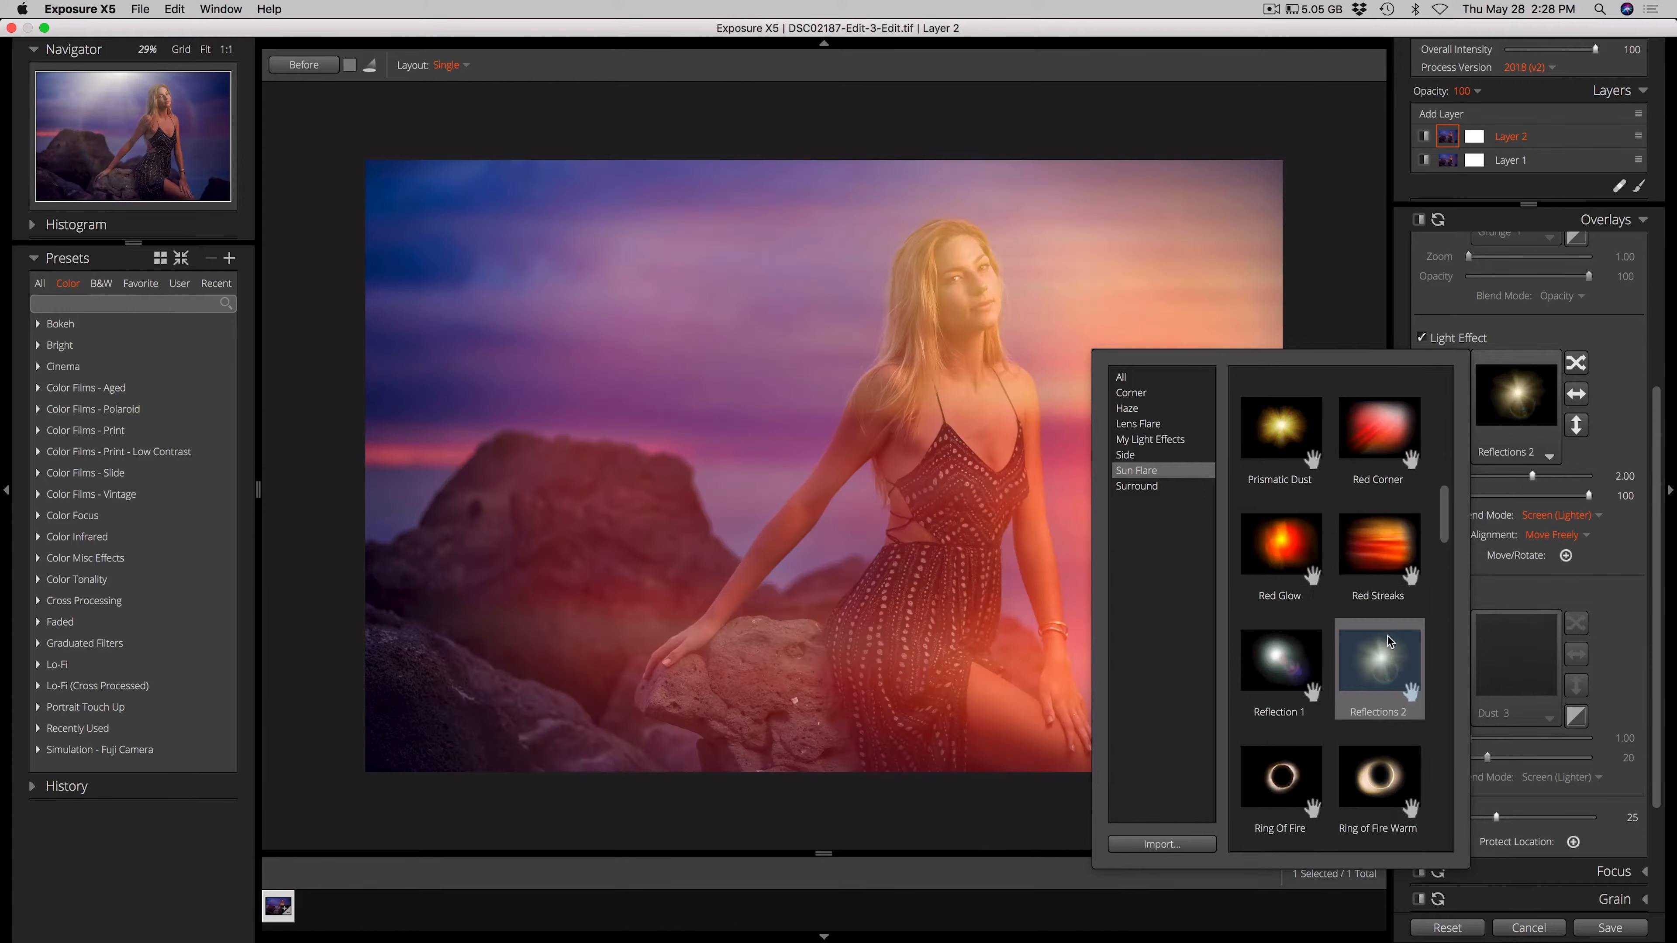
double_click(1380, 665)
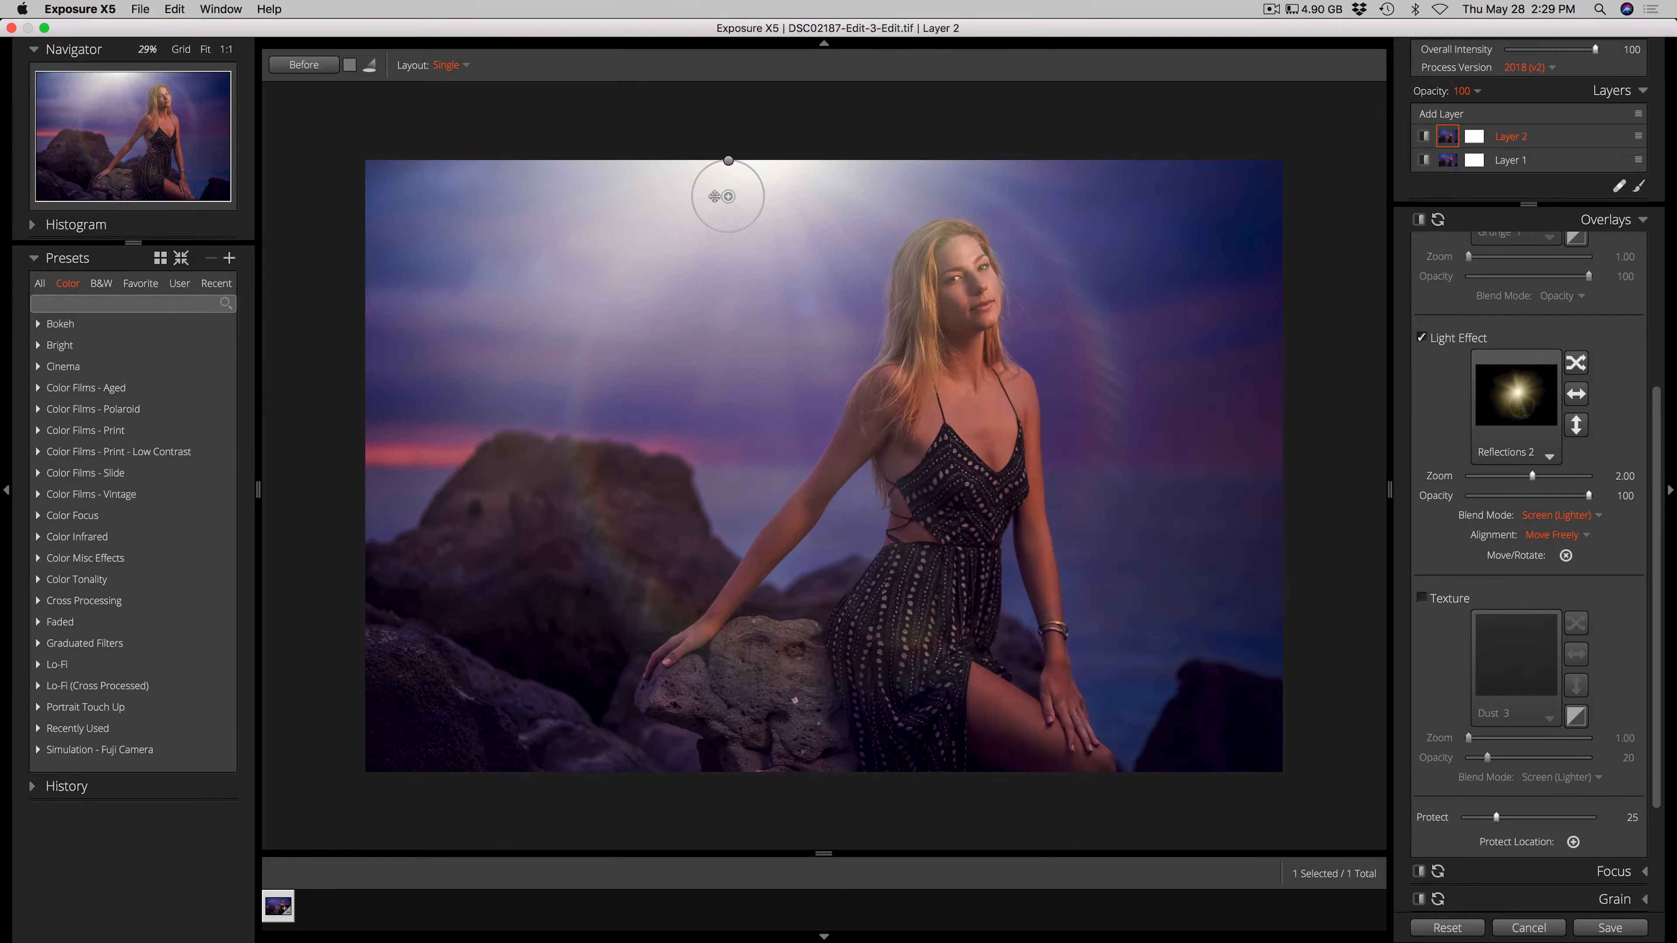
Move the flare's centre to the photo's upper edge, slightly left of the woman's head, and set its zoom to 2.20.
left_click_drag(728, 198, 804, 158)
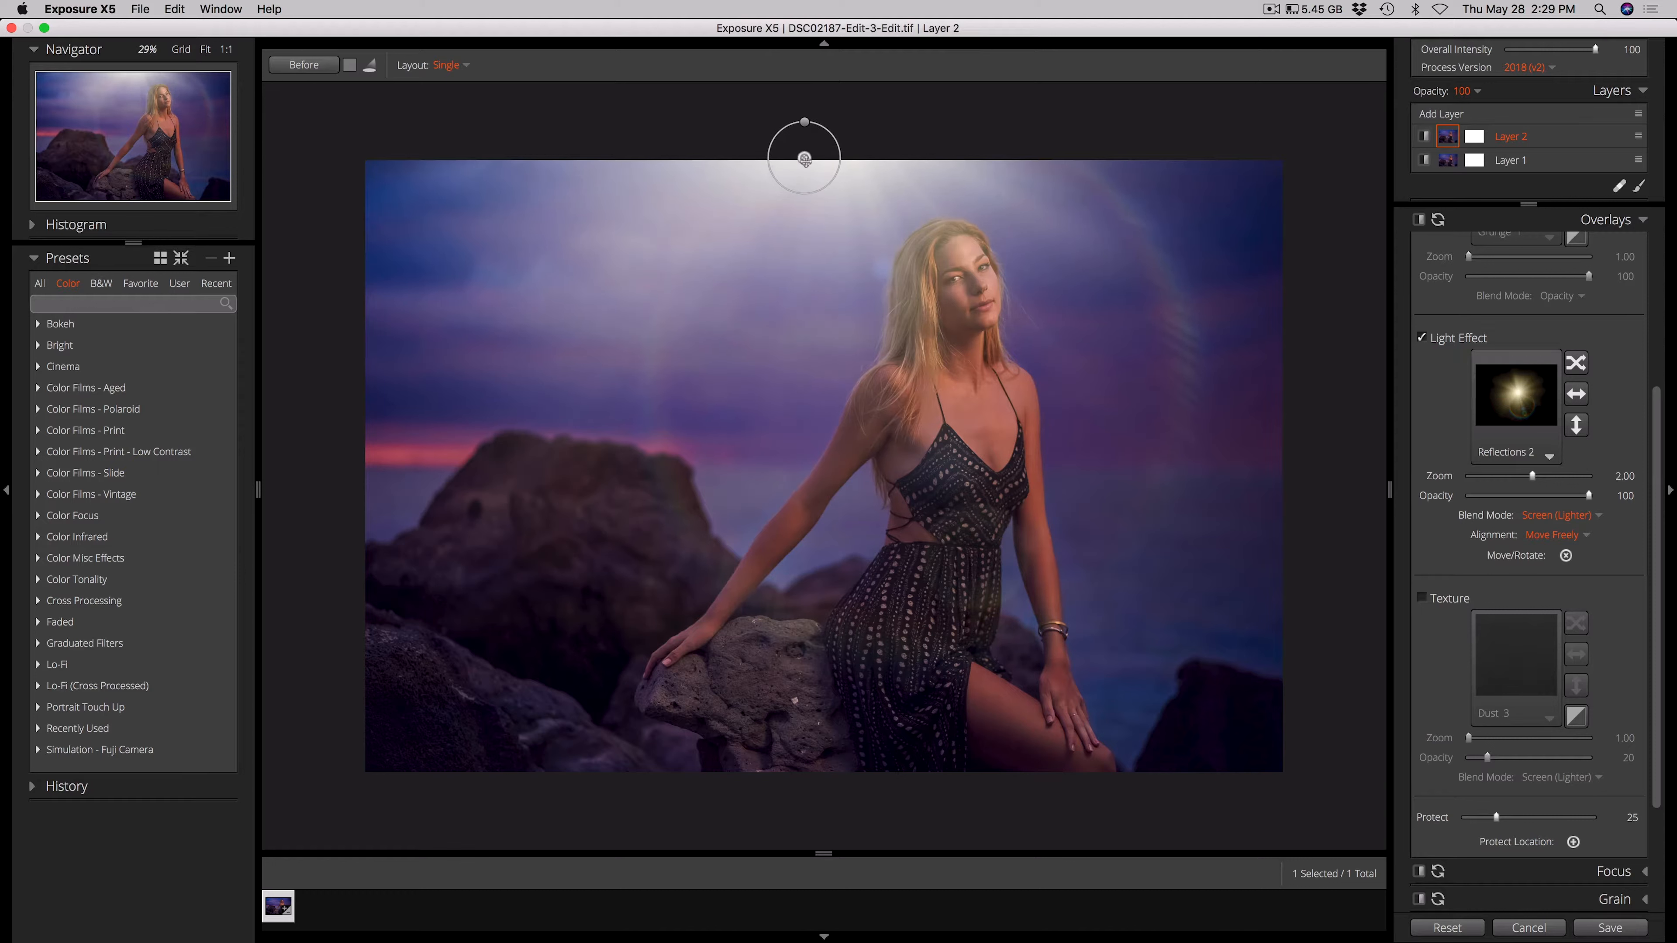
left_click_drag(1533, 476, 1546, 477)
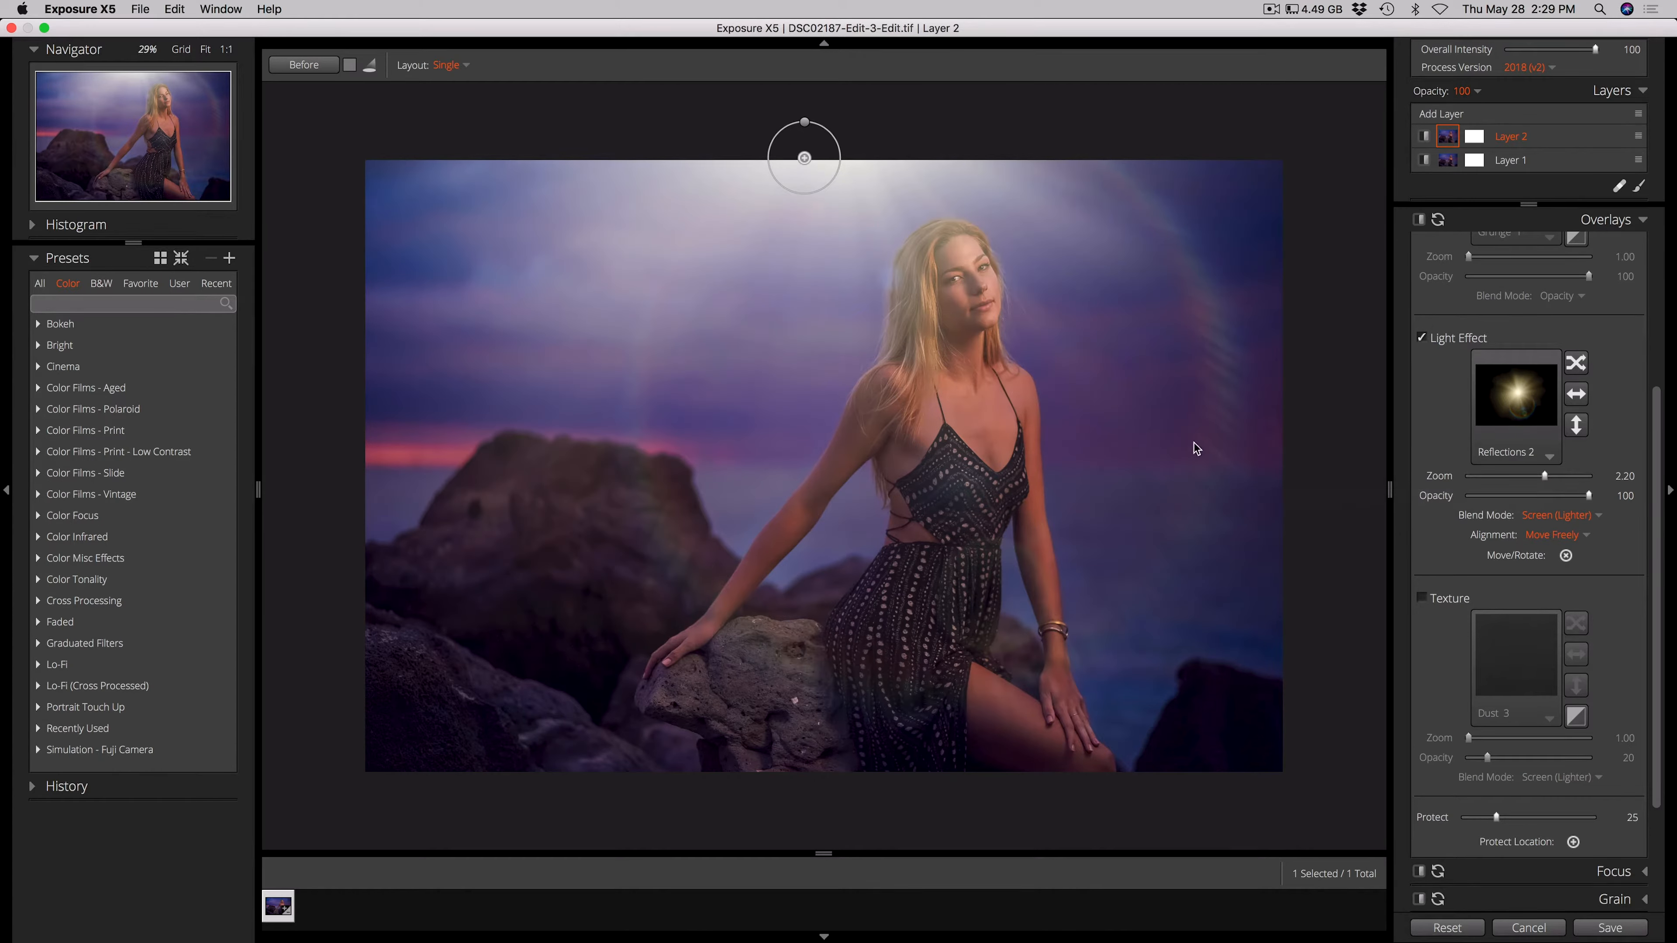
Reduce the flare layer's opacity to 73, trying the full range down to 0 first.
scroll(1447, 602, "up", 3)
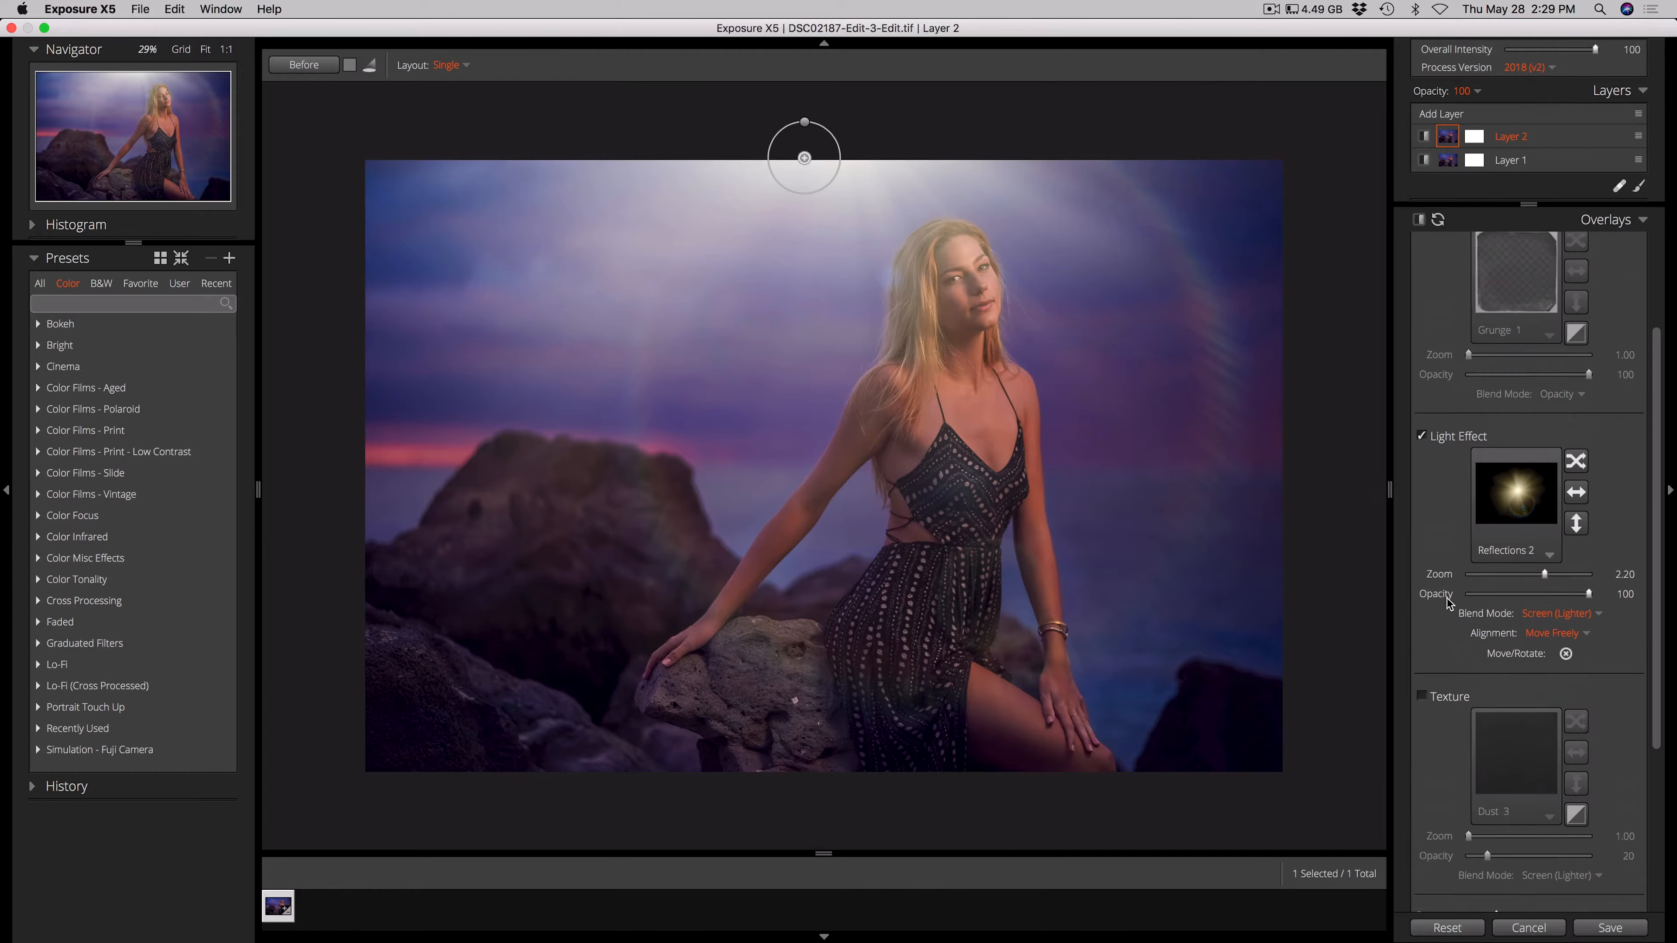
scroll(1448, 602, "up", 6)
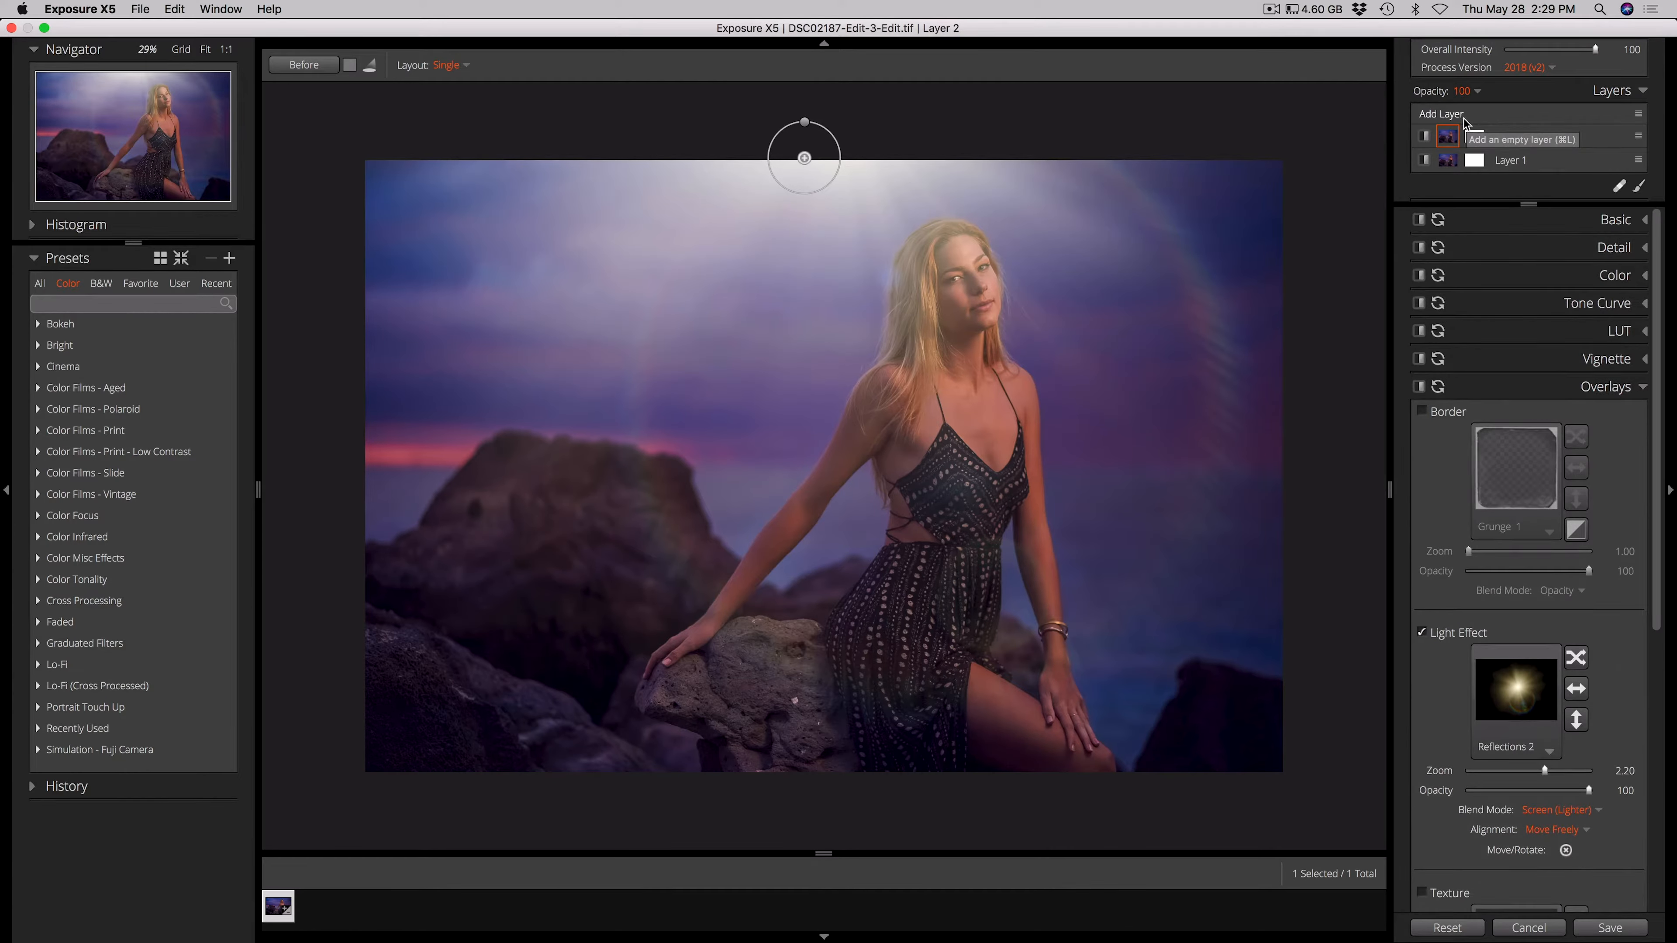
left_click(1477, 92)
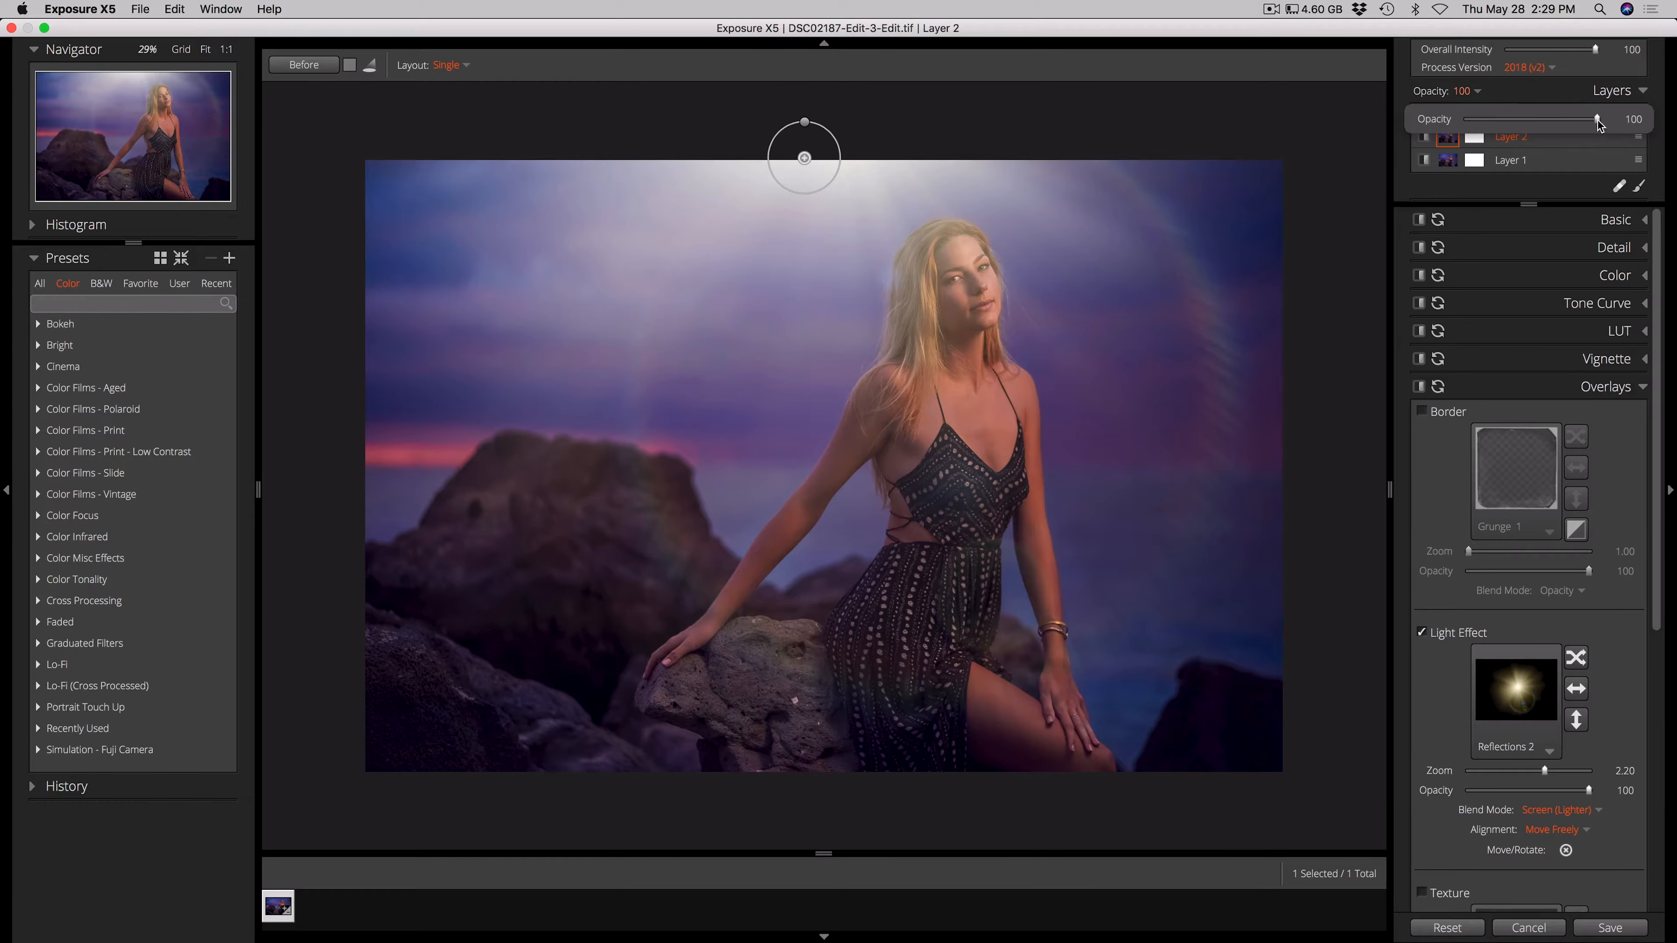
left_click_drag(1598, 121, 1469, 132)
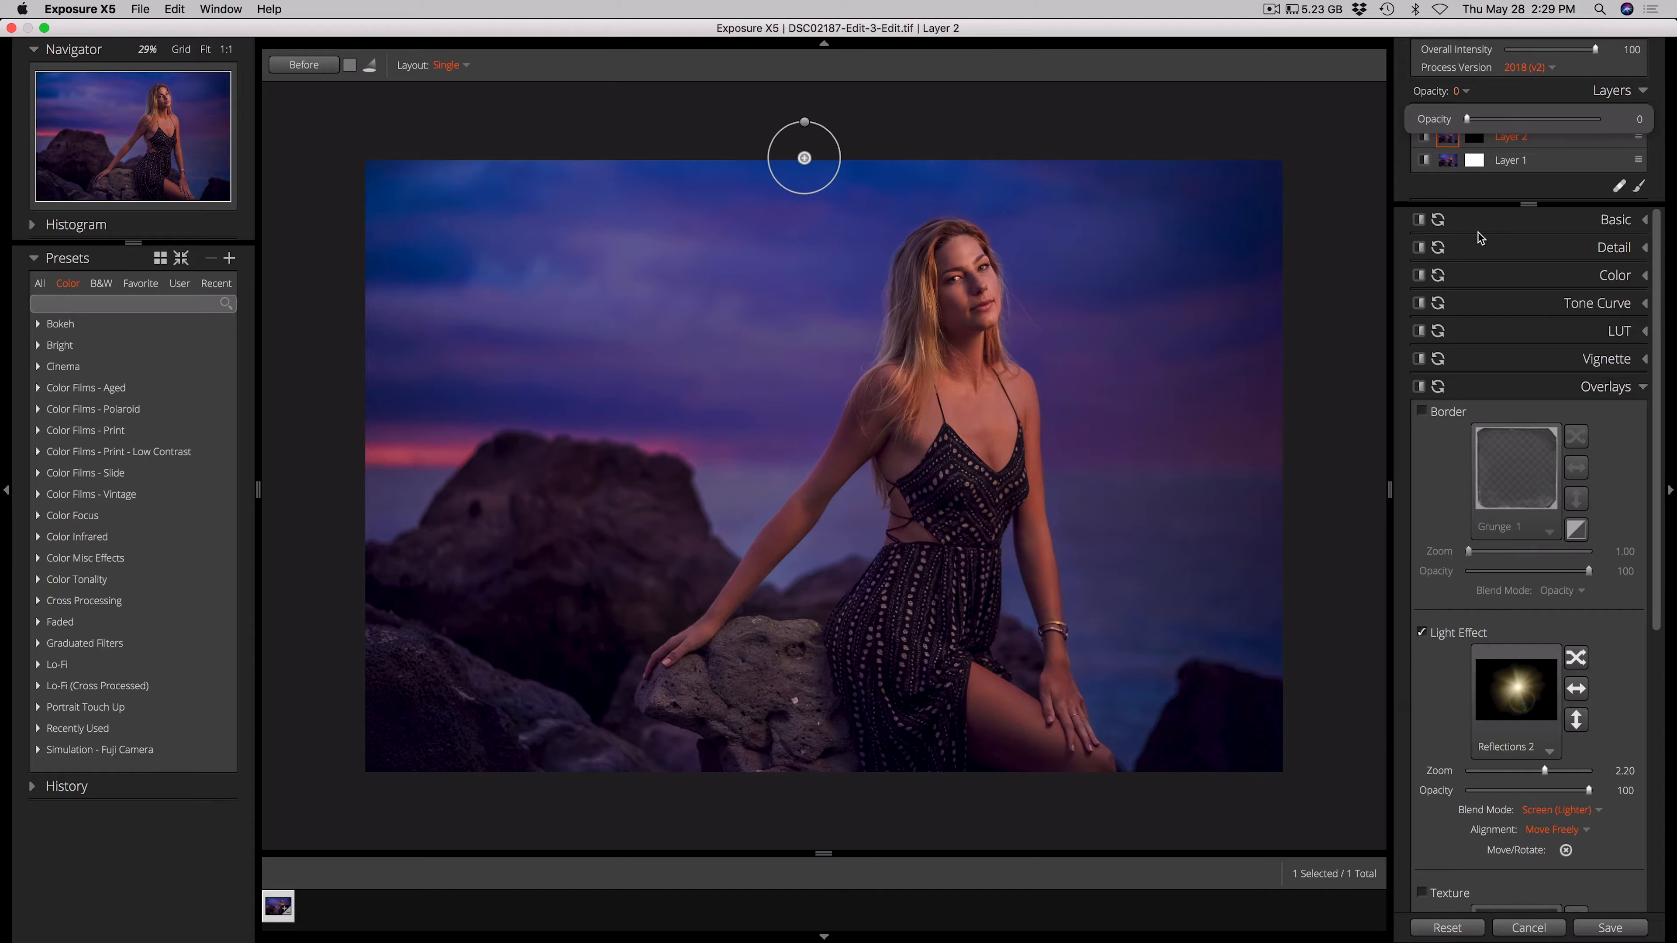
left_click_drag(1470, 122, 1561, 129)
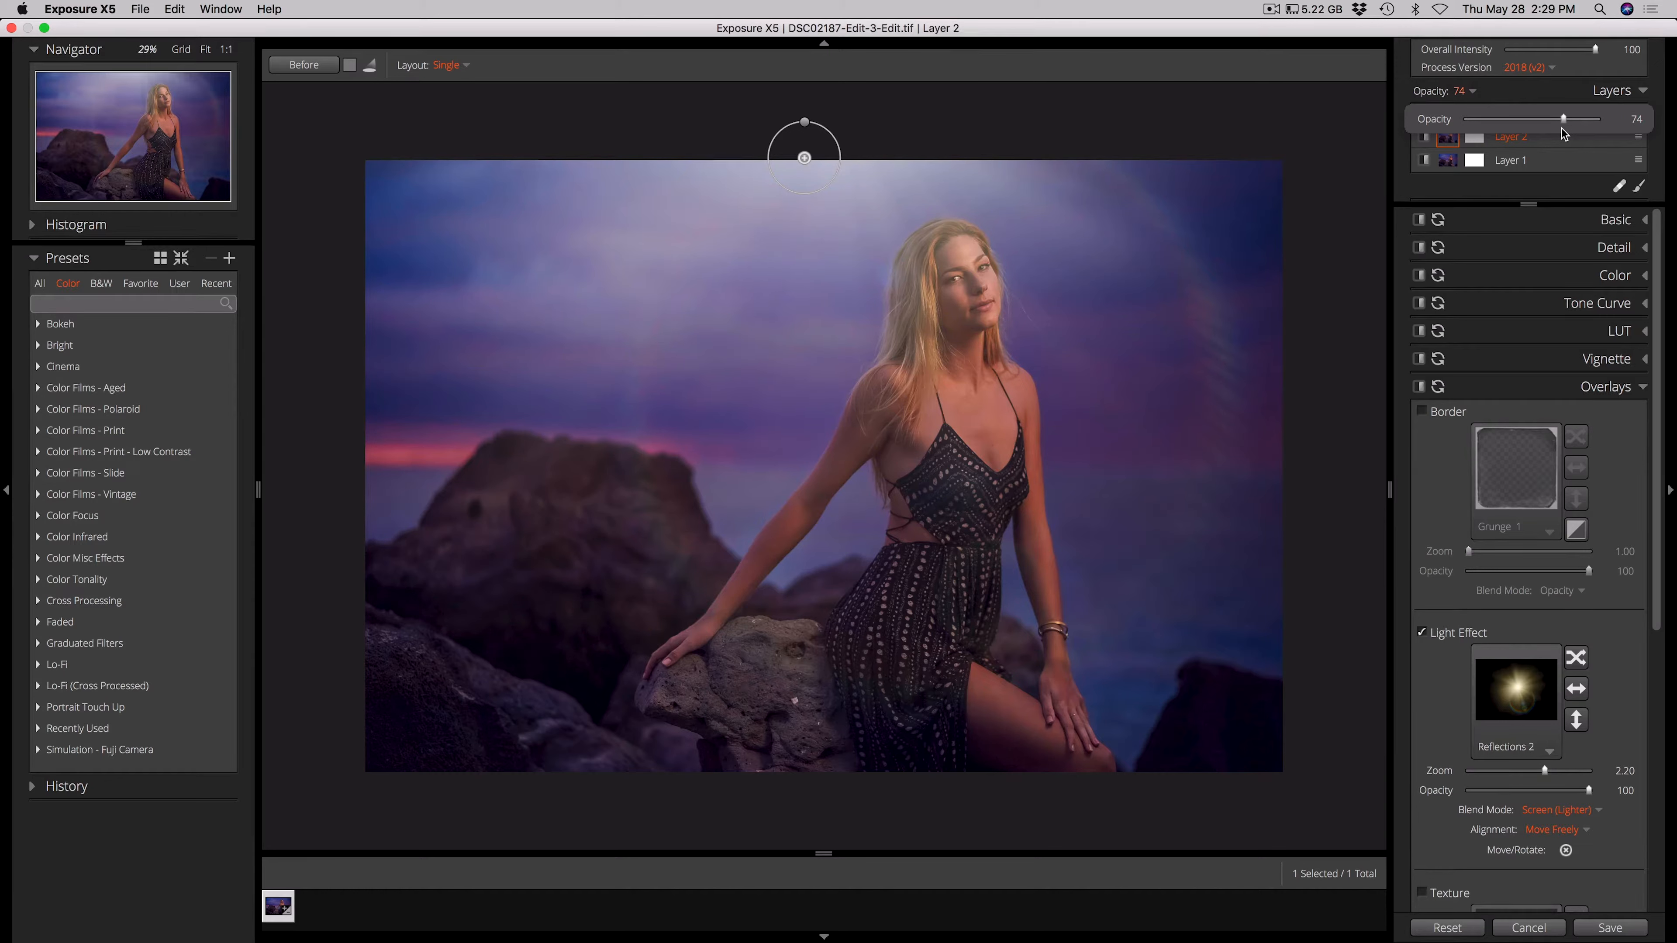
left_click(1561, 128)
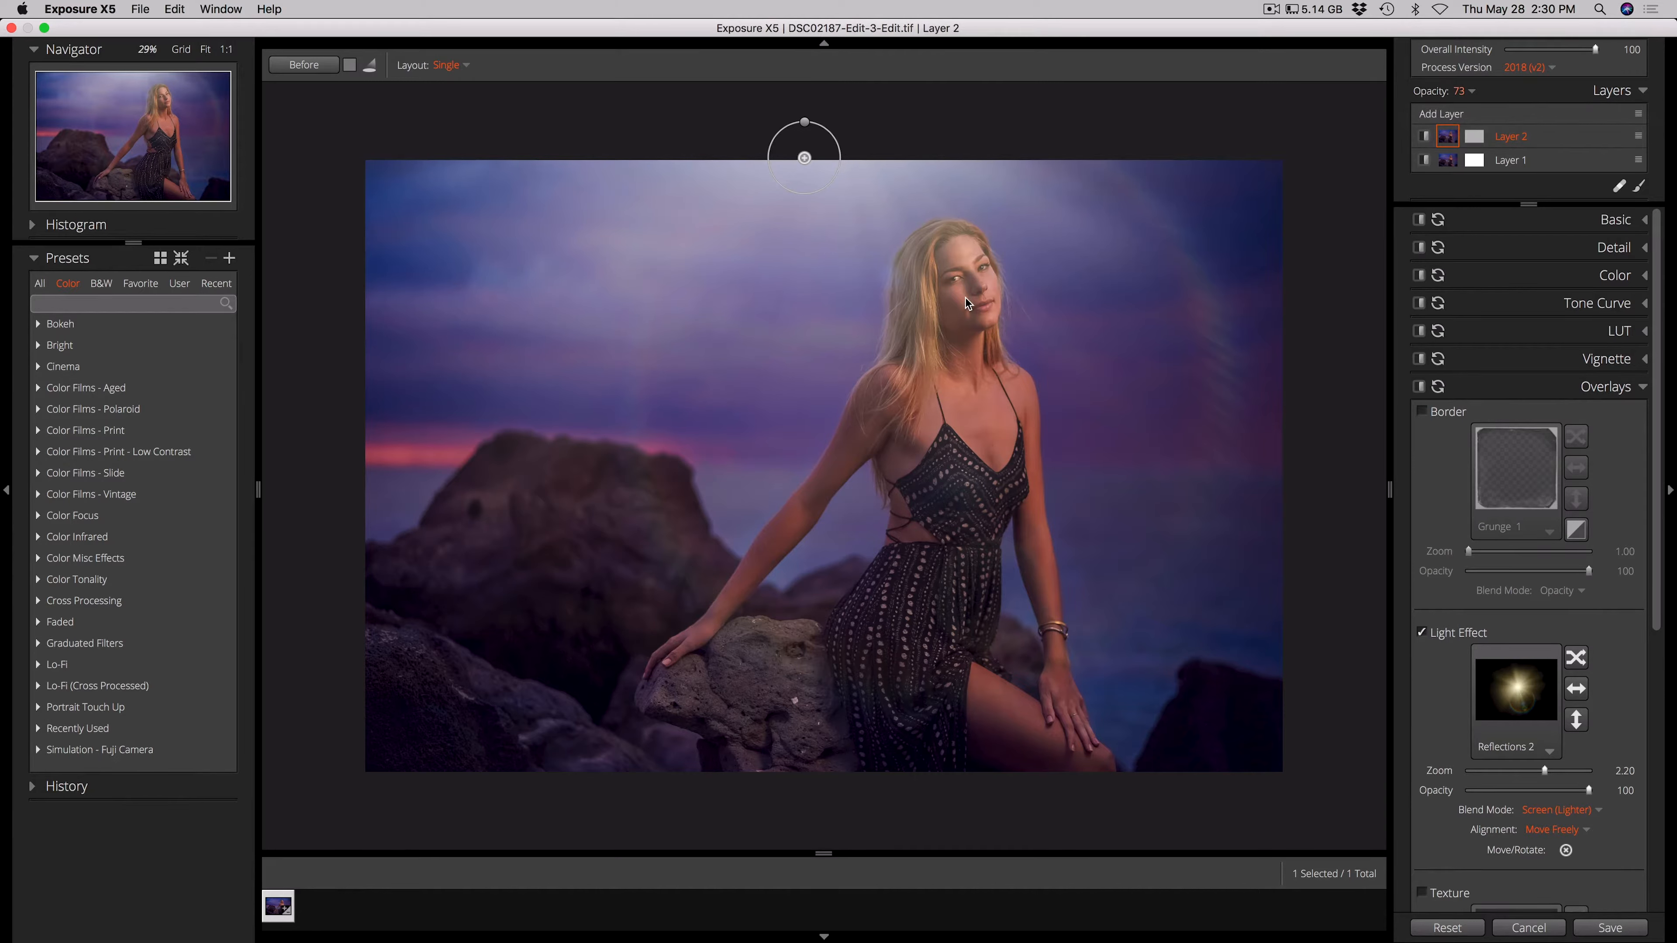
Erase the flare from the woman's face and chest on Layer 2's mask with a size 27 brush, then return to the layer's adjustments.
left_click(1477, 139)
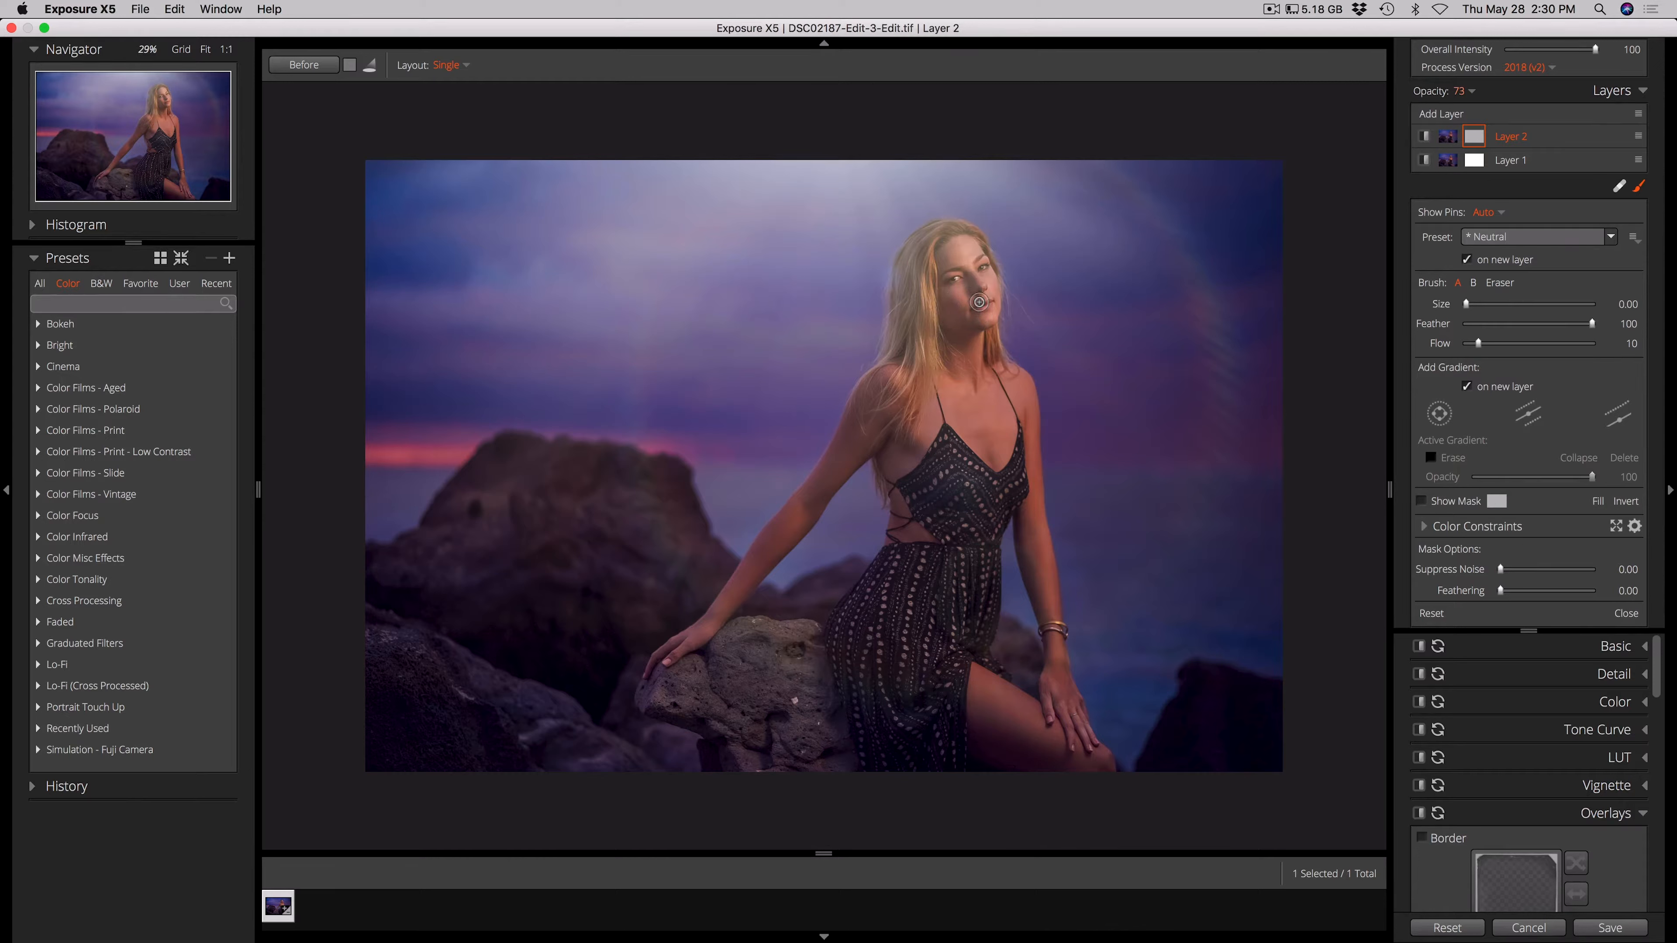
key("bracketright")
key("bracketright")
key("bracketright")
key("bracketright")
key("bracketright")
key("alt")
mouse_move(961, 283)
left_mouse_down()
mouse_move(954, 311)
mouse_move(989, 308)
mouse_move(964, 323)
mouse_move(947, 297)
mouse_move(973, 272)
mouse_move(965, 406)
mouse_move(941, 430)
left_mouse_up()
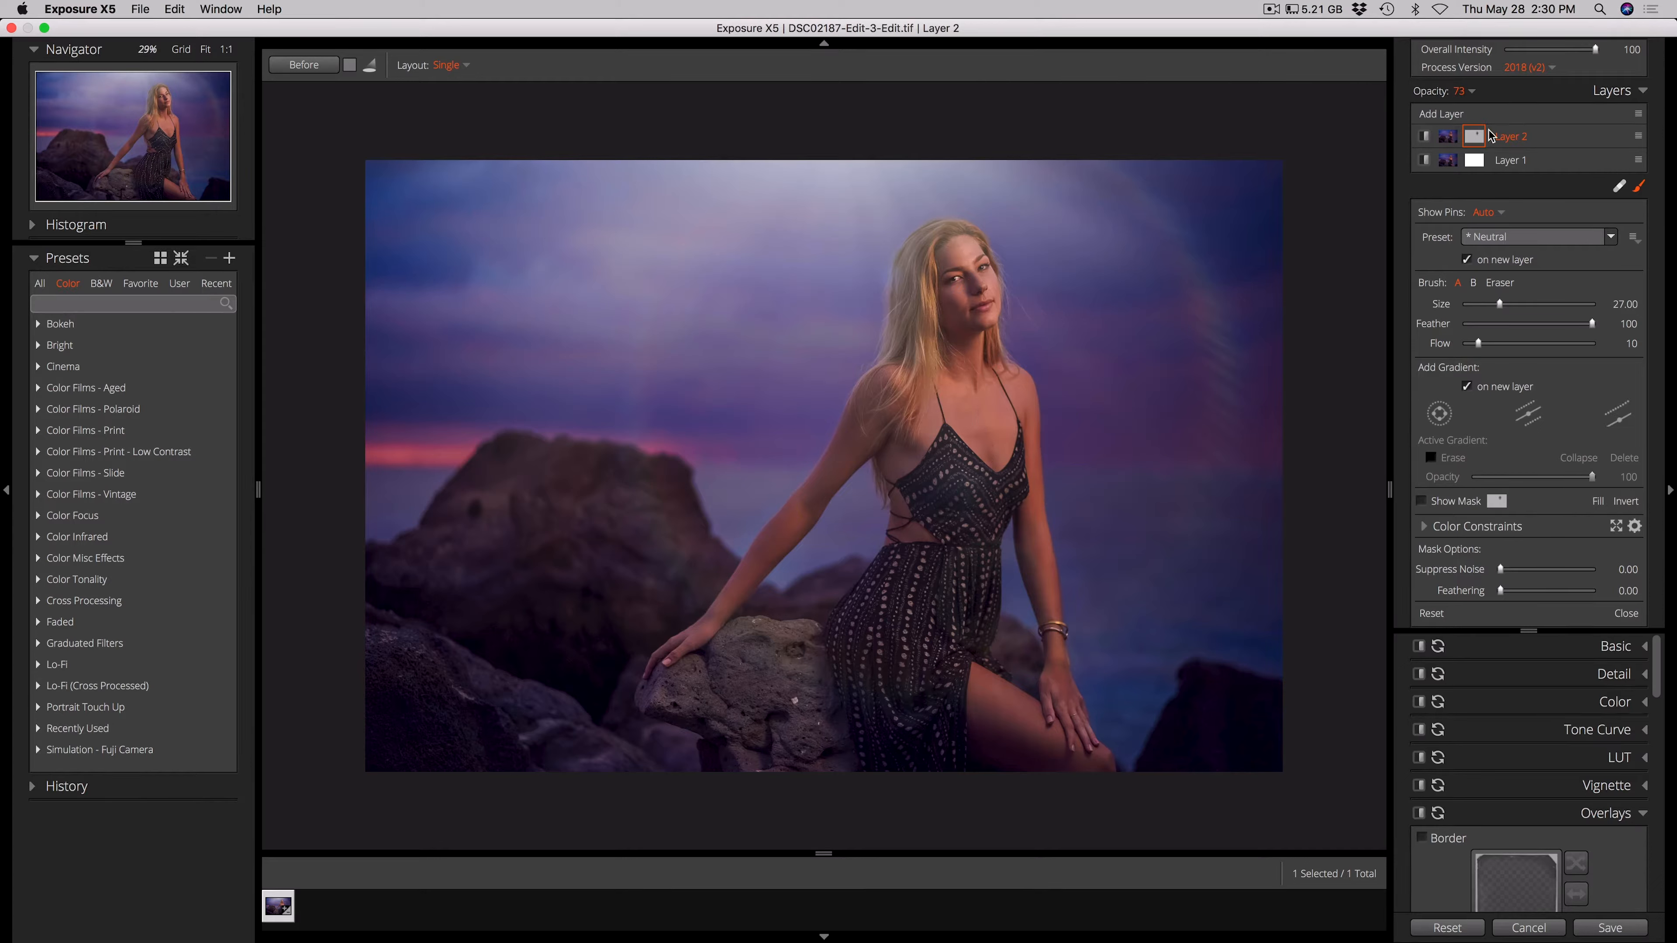
left_click(1453, 139)
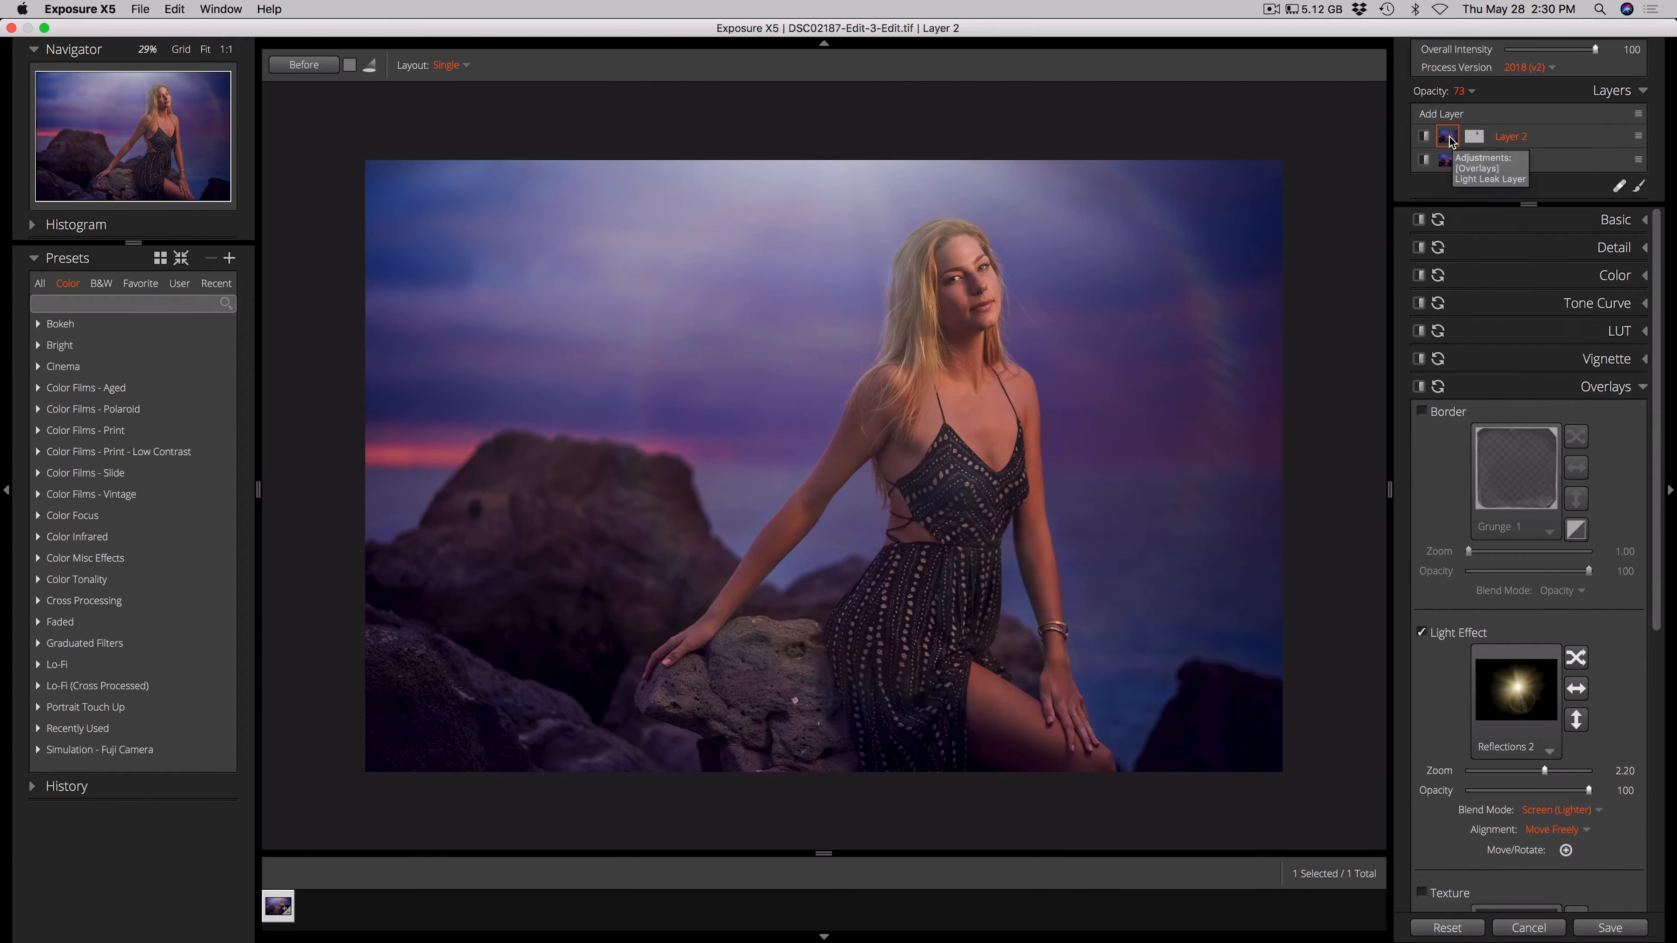
Add a third layer and apply the DSC04744 bokeh image from My Light Effects as its light effect.
left_click(1439, 116)
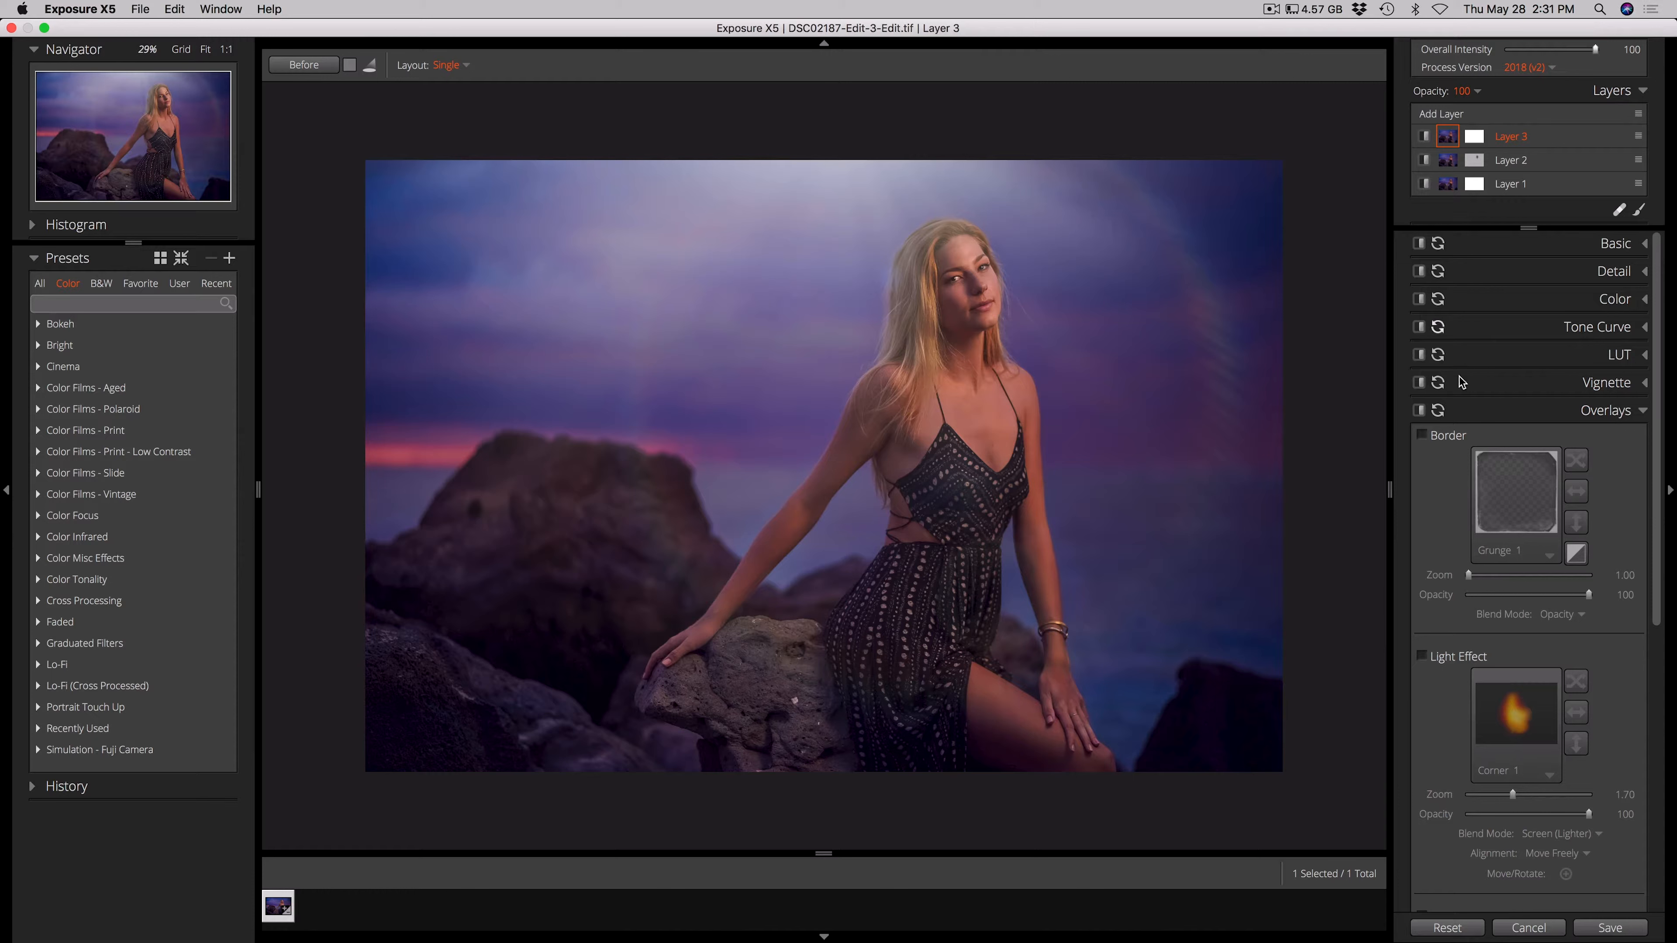
left_click(1423, 657)
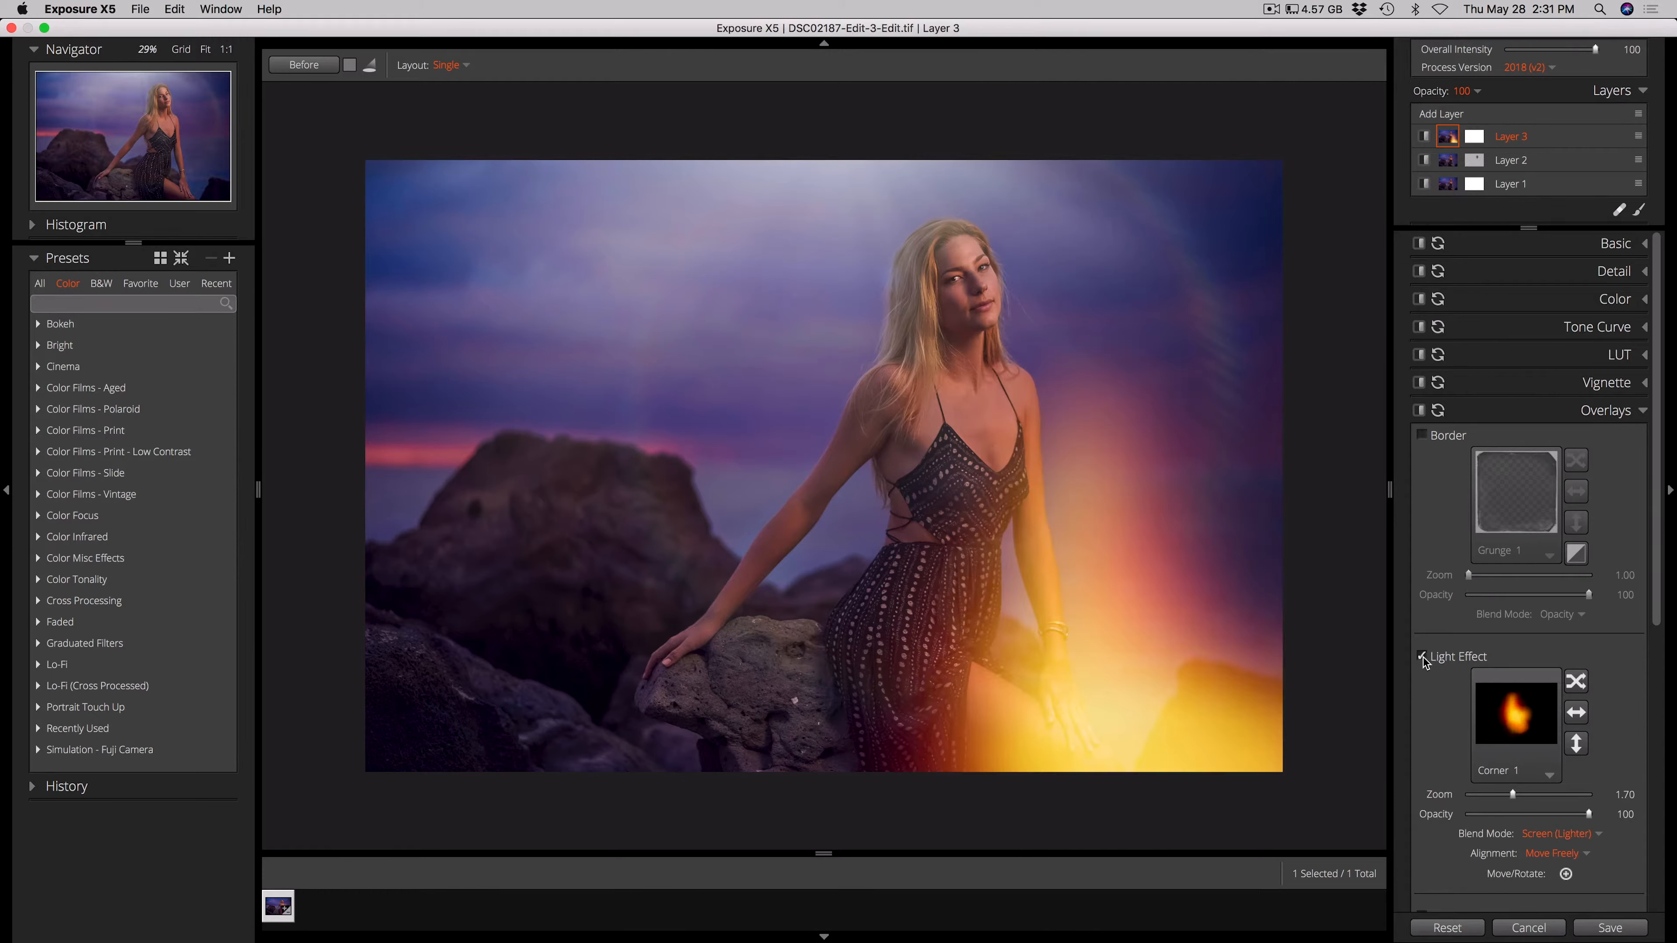
left_click(1488, 768)
left_click(1372, 328)
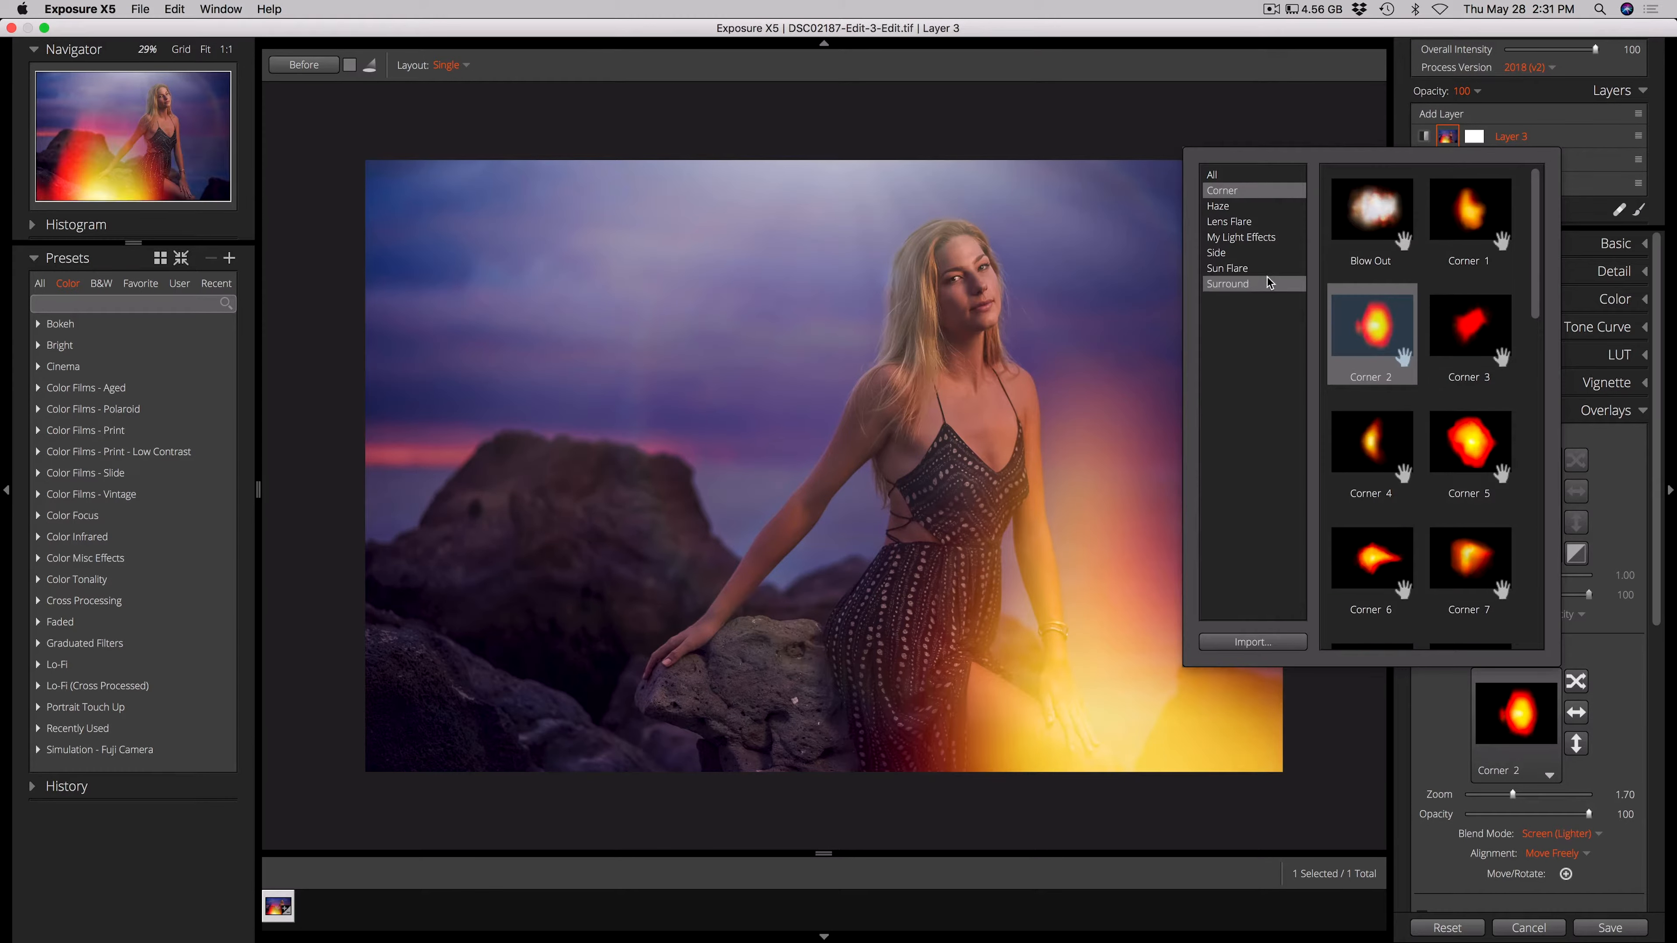
left_click(1242, 237)
scroll(1368, 450, "down", 5)
left_click(1368, 450)
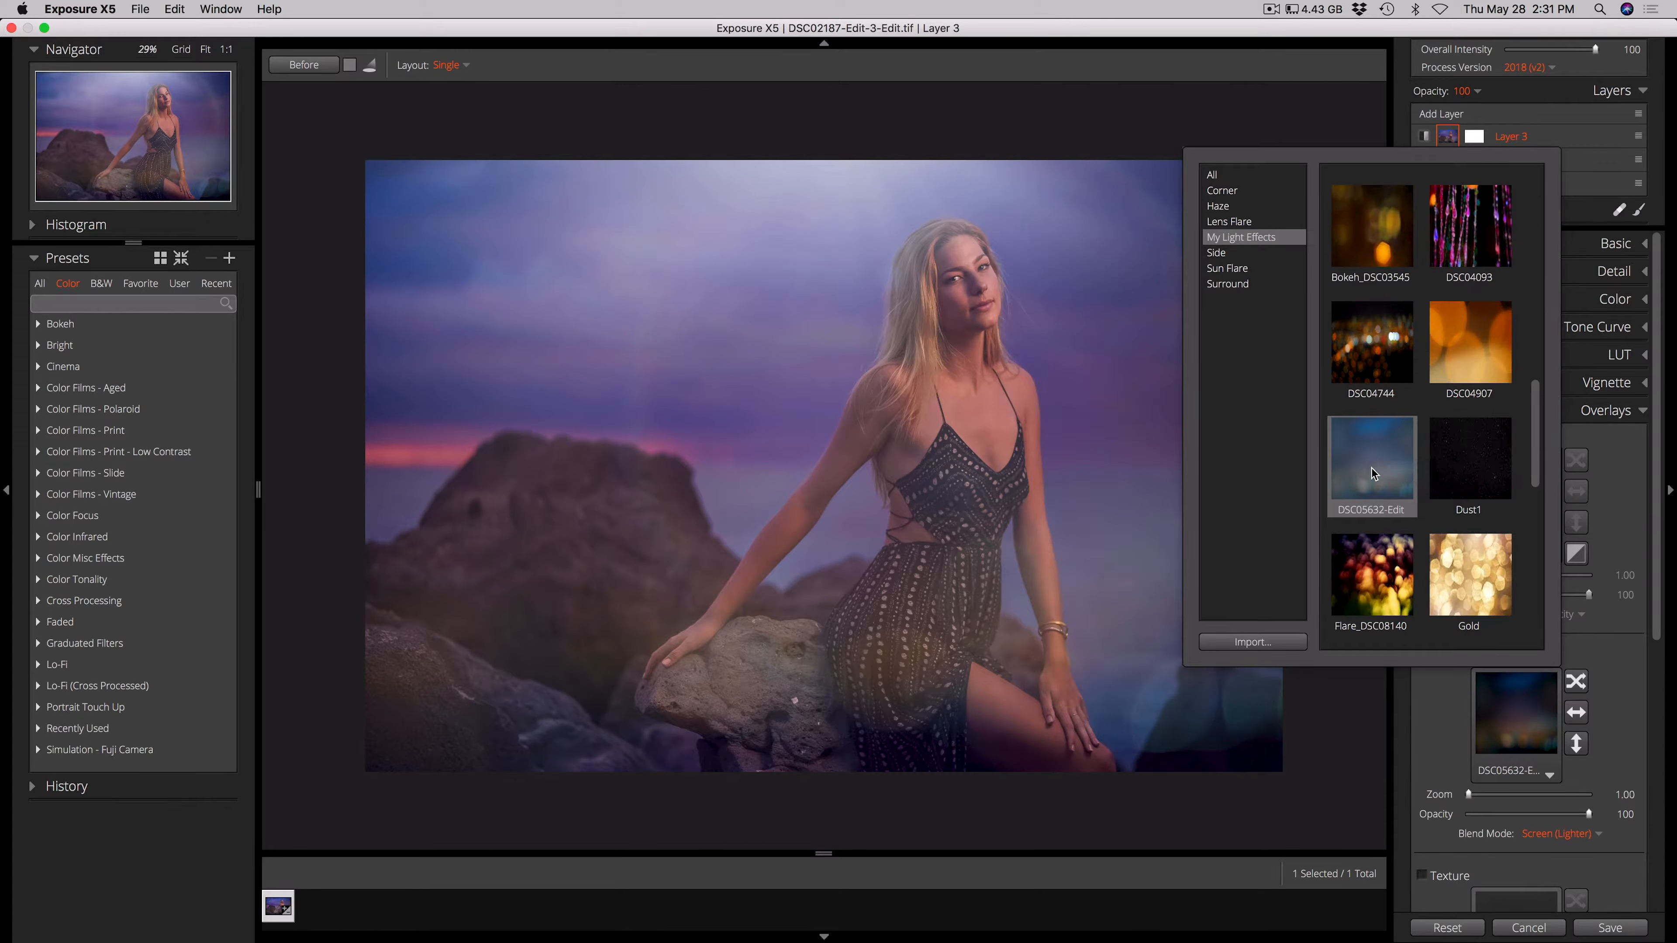
left_click(1363, 364)
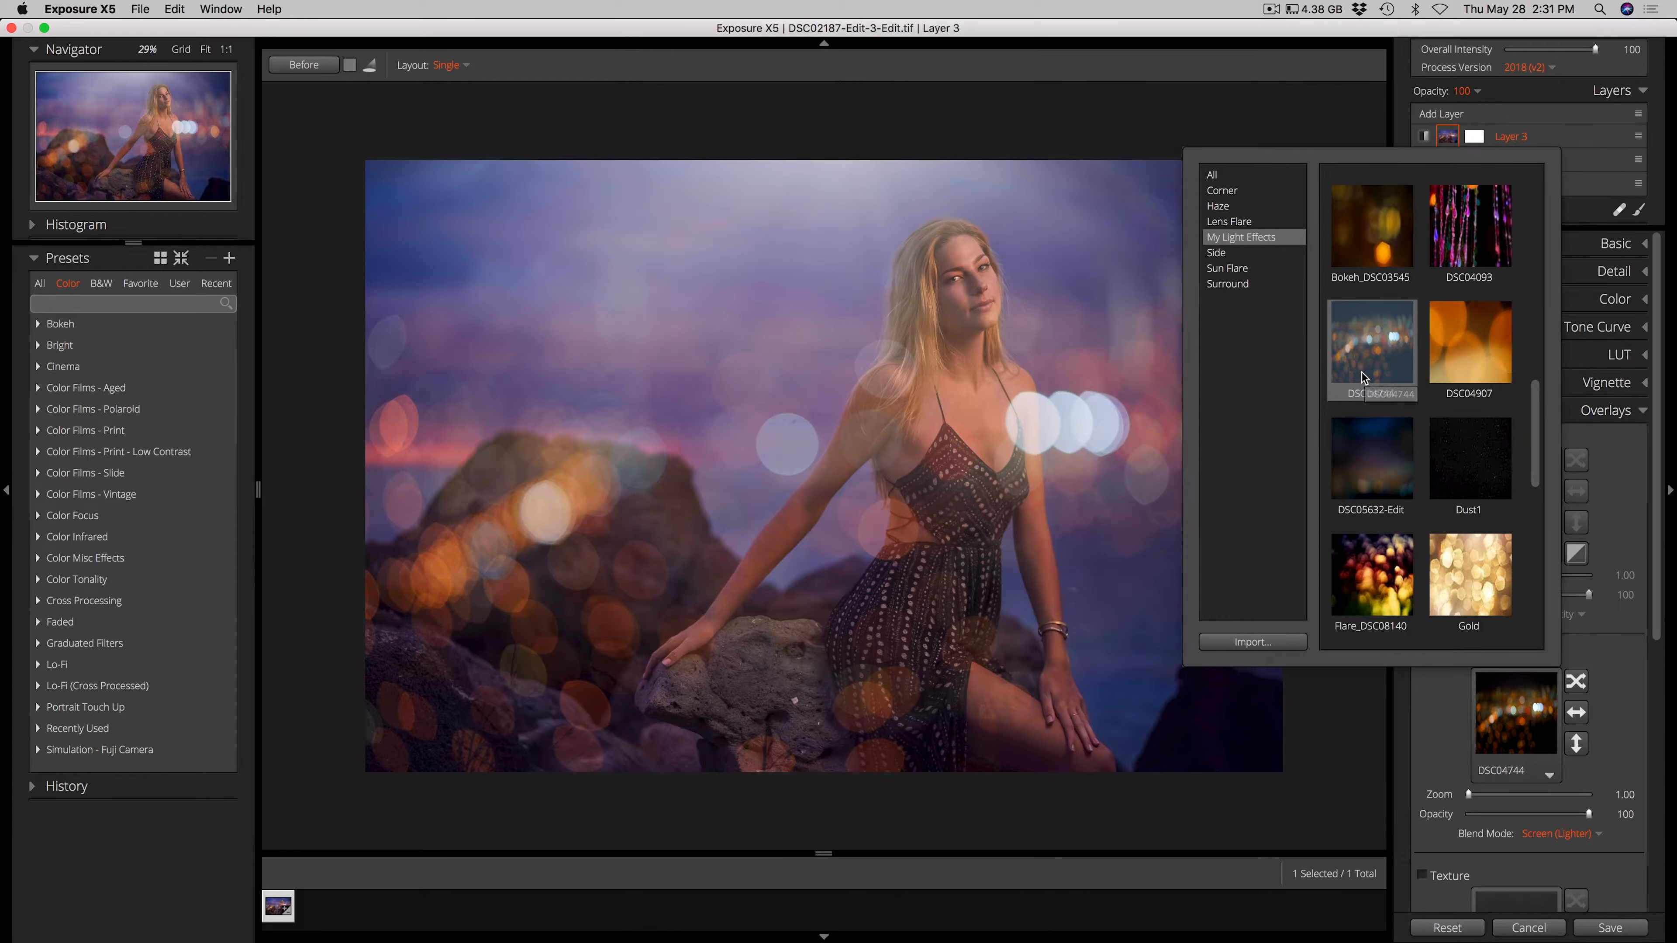
double_click(1361, 373)
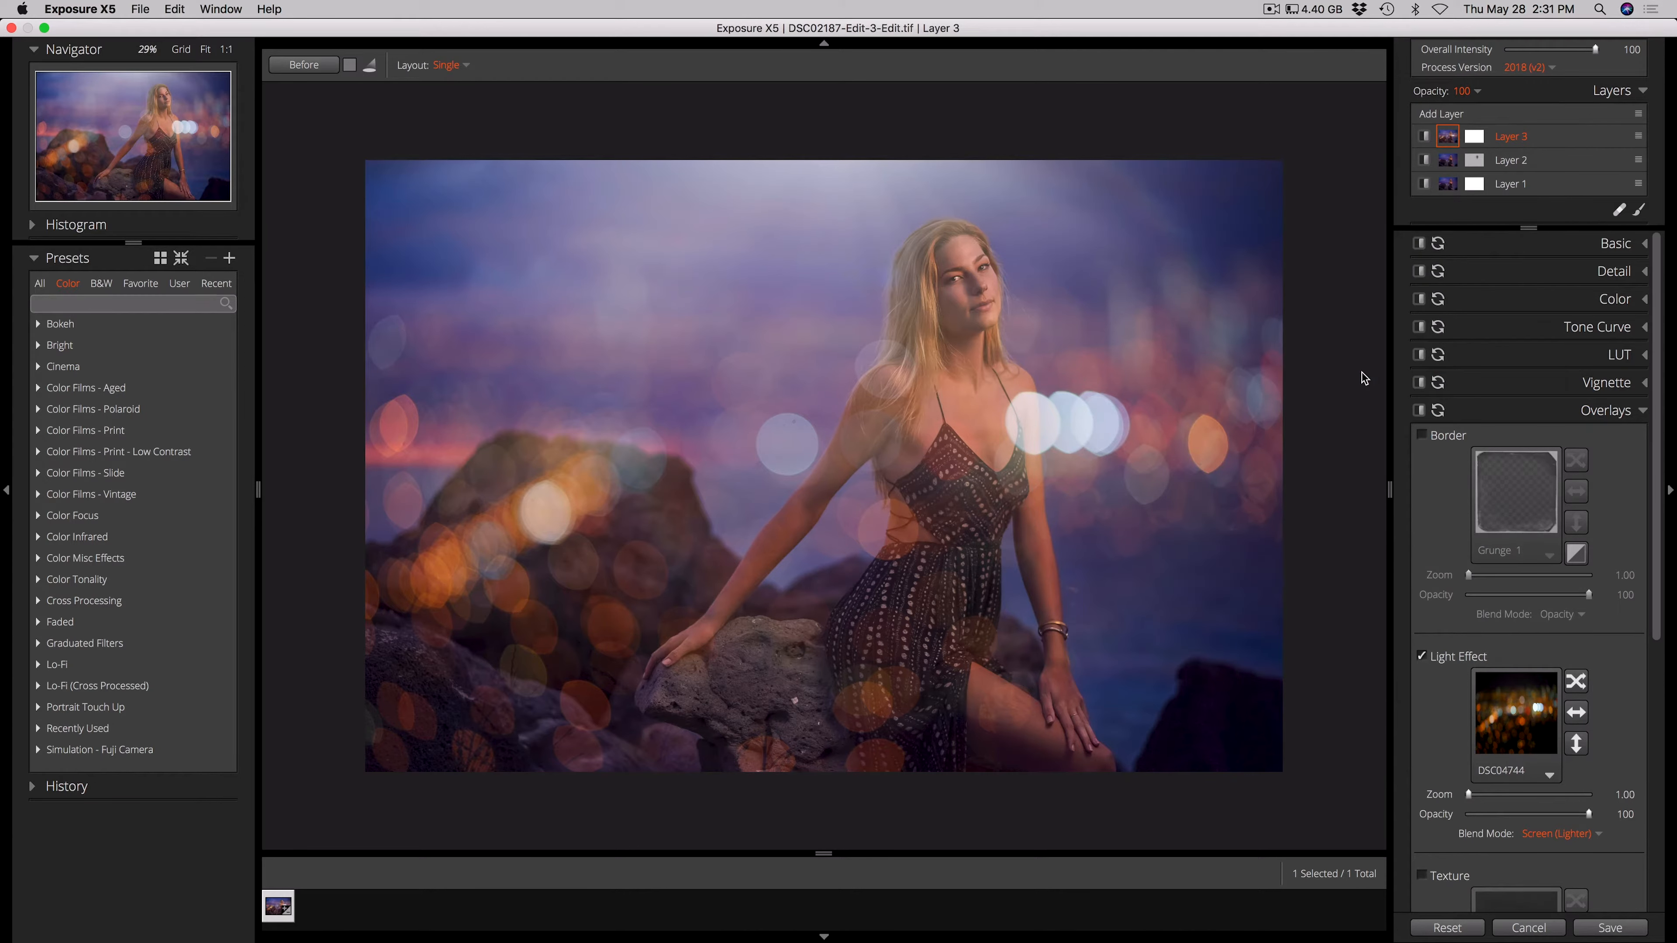
Erase the bokeh from the rocks behind the woman on Layer 3's mask with the eraser at size 15 and flow 20.
left_click(1473, 135)
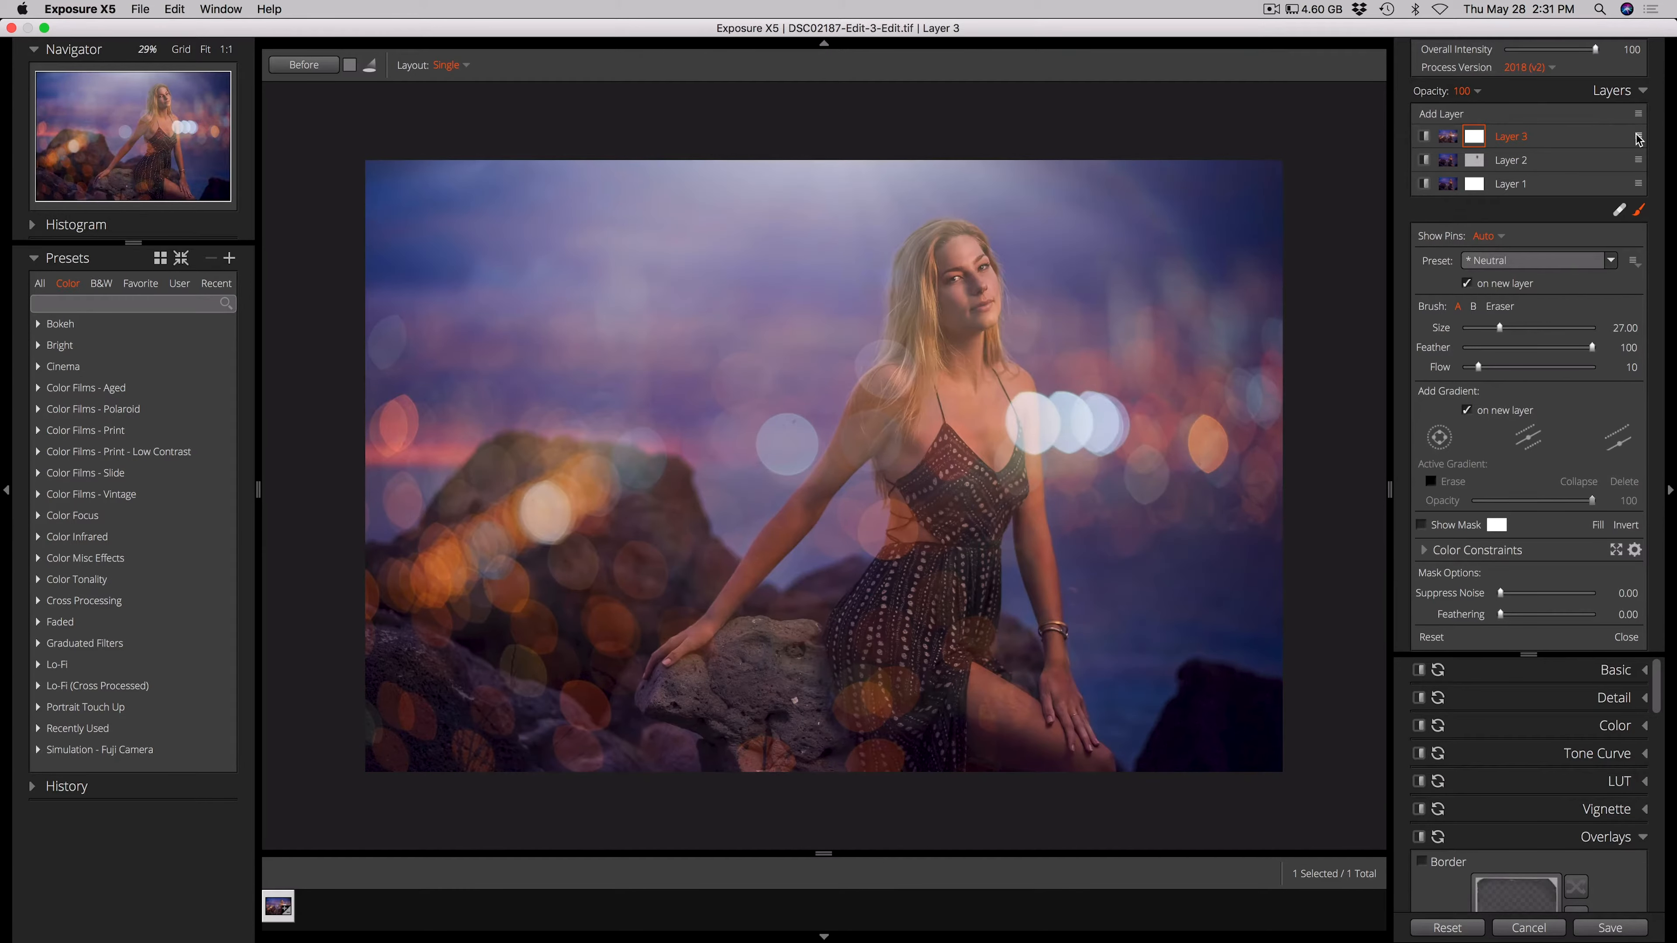
left_click(1638, 137)
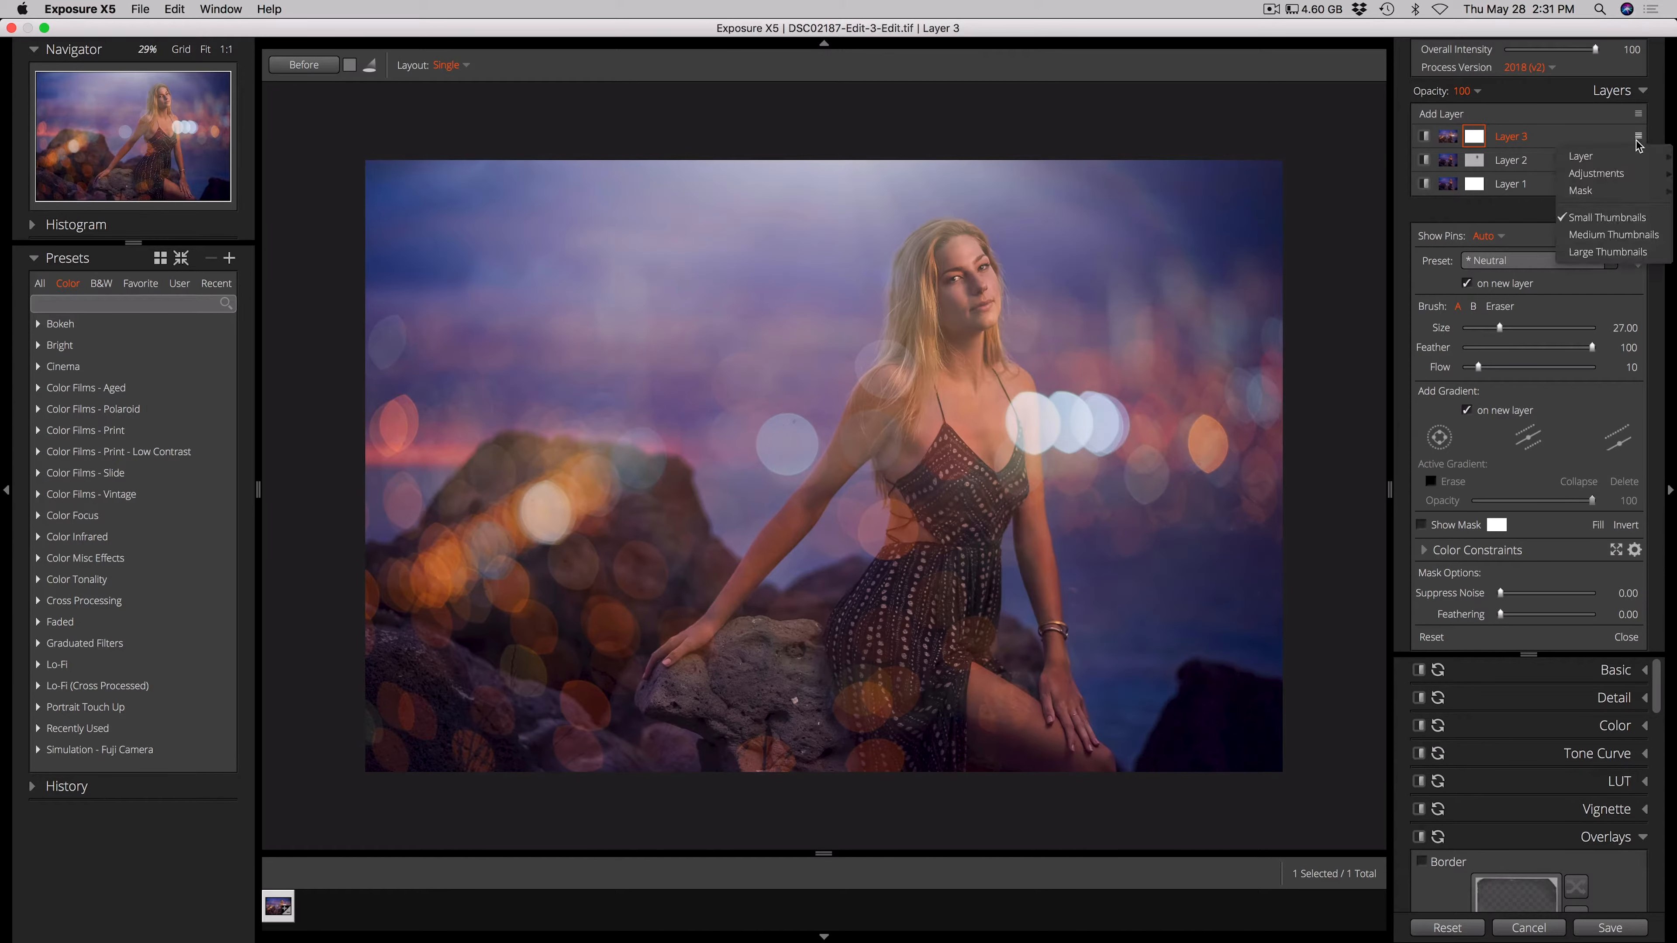
left_click(1638, 138)
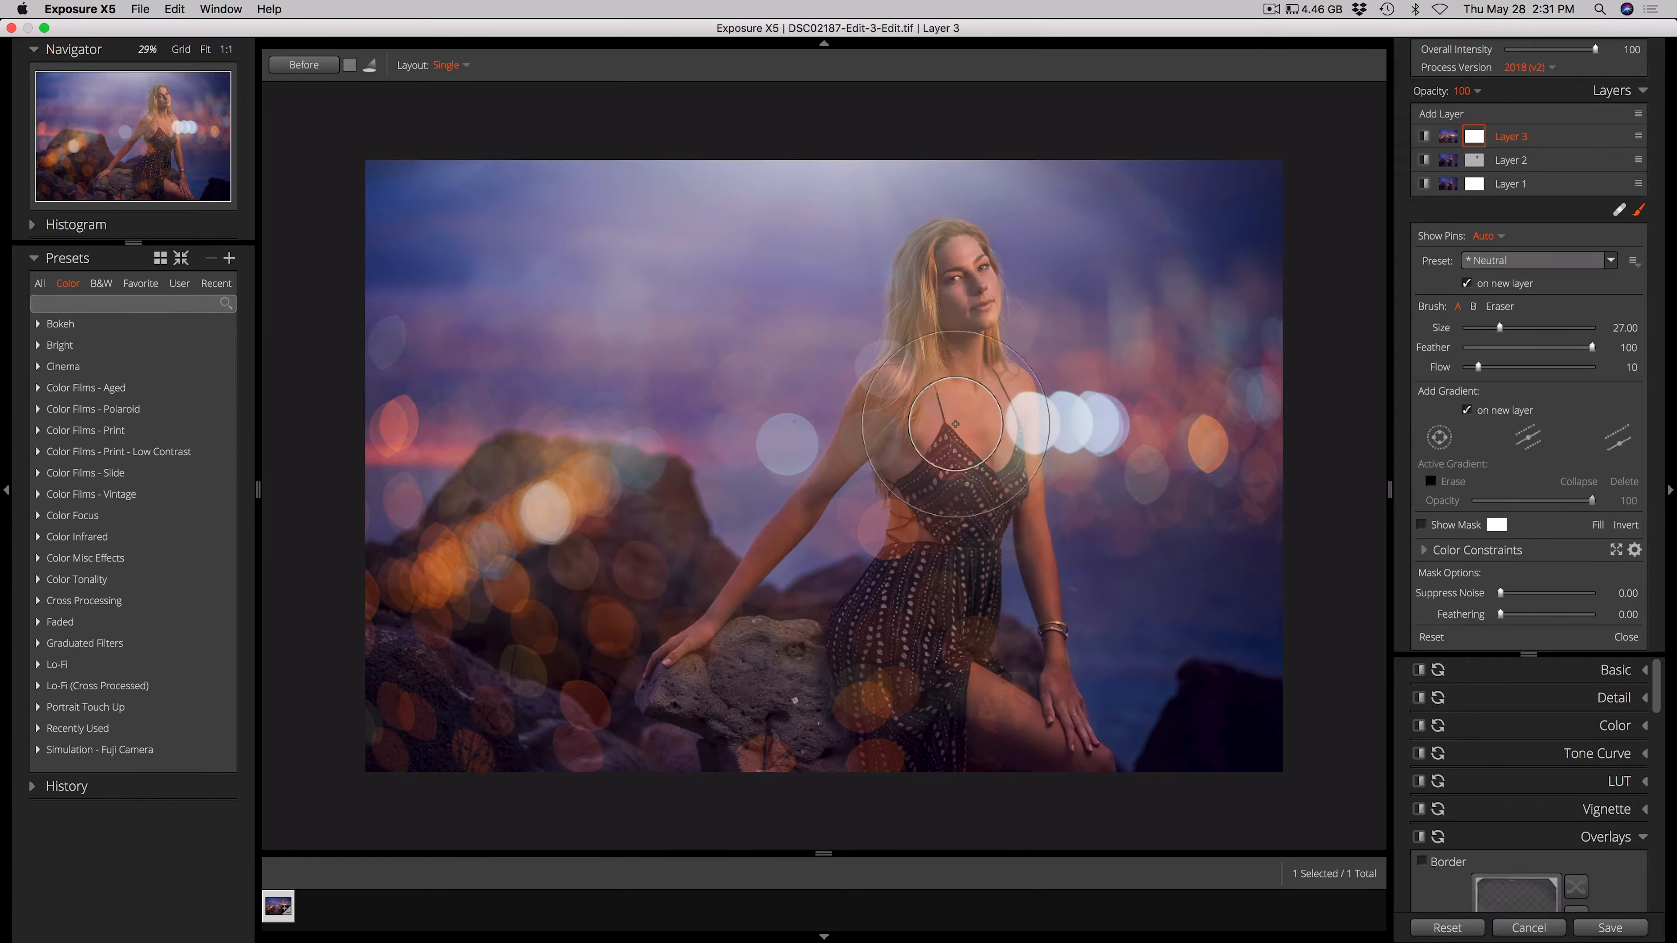
key("alt")
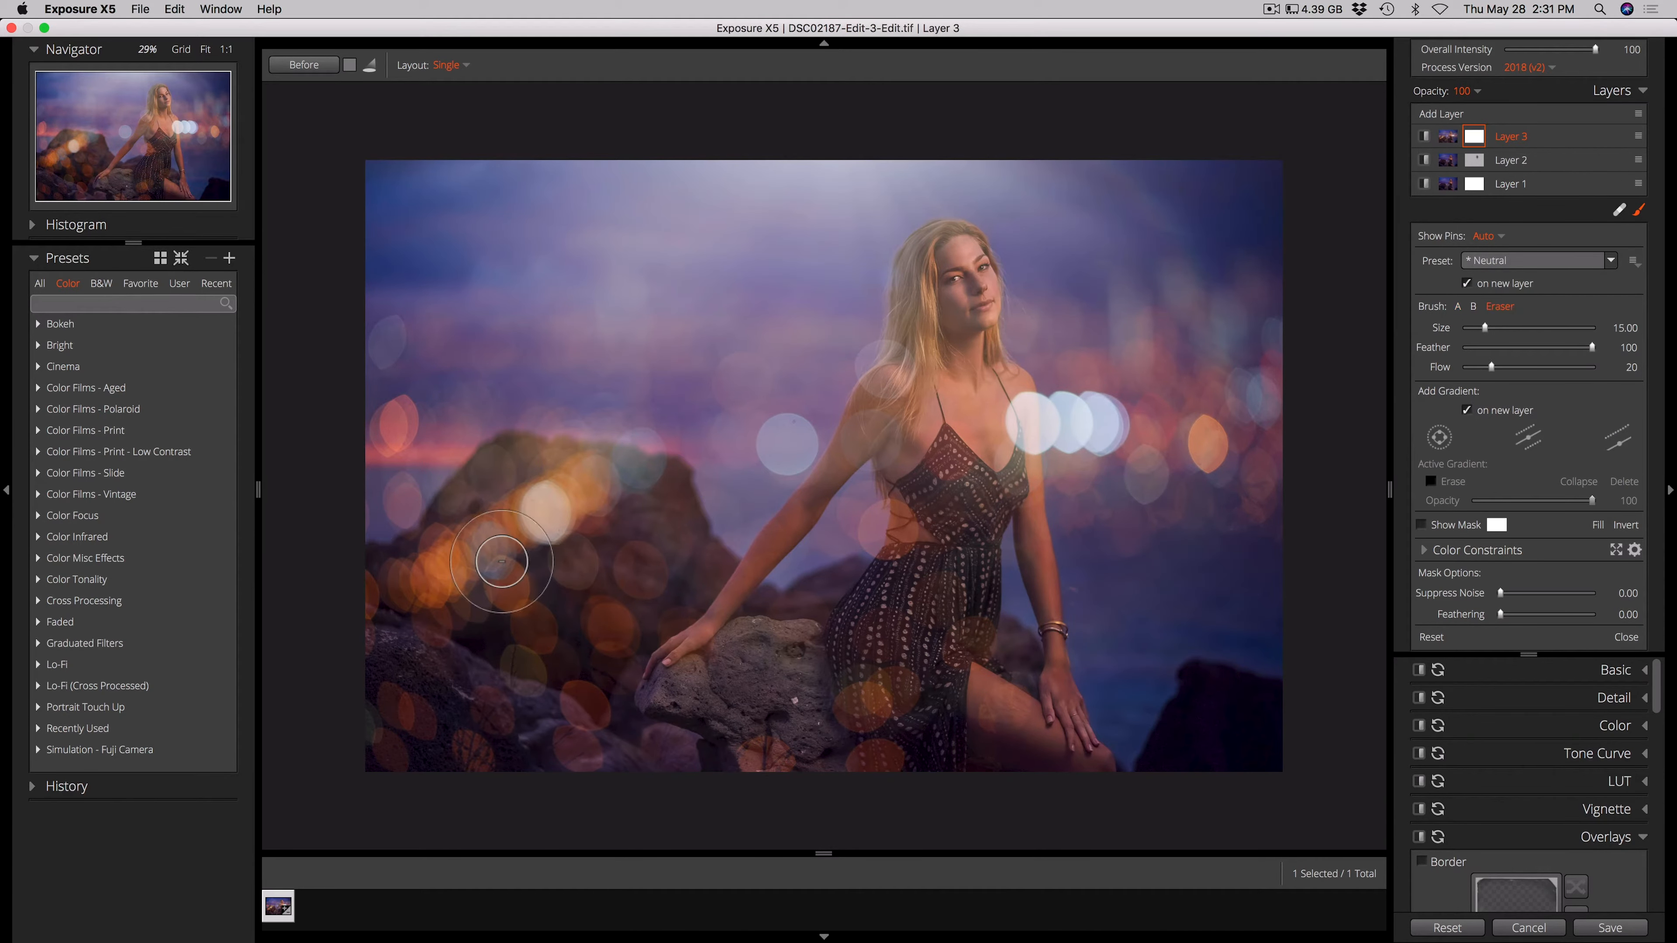
mouse_move(503, 561)
left_mouse_down()
mouse_move(488, 745)
mouse_move(585, 749)
mouse_move(483, 718)
mouse_move(485, 683)
mouse_move(915, 725)
mouse_move(706, 558)
mouse_move(375, 536)
mouse_move(465, 495)
mouse_move(445, 511)
mouse_move(673, 514)
mouse_move(341, 547)
mouse_move(458, 610)
mouse_move(420, 623)
mouse_move(418, 652)
mouse_move(554, 766)
mouse_move(628, 715)
mouse_move(574, 739)
mouse_move(549, 573)
mouse_move(582, 505)
mouse_move(674, 550)
mouse_move(424, 649)
left_mouse_up()
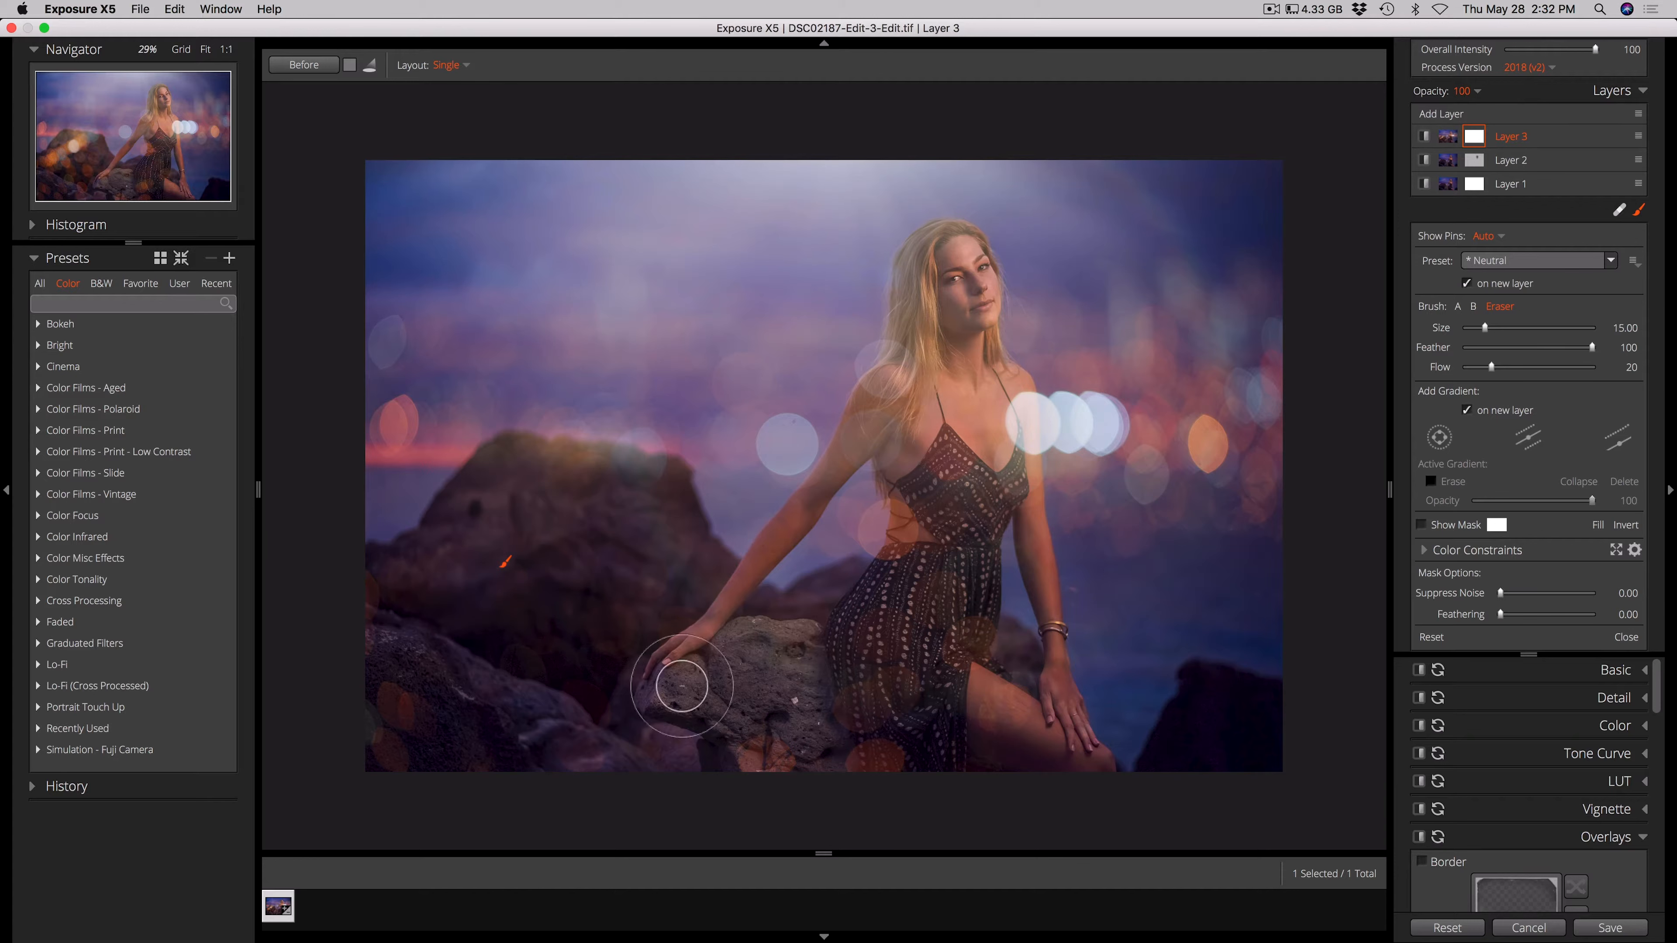
Erase the bokeh lights from the woman's body, dress and hair and from the foreground rocks on Layer 3's mask.
mouse_move(970, 778)
left_mouse_down()
mouse_move(937, 713)
mouse_move(836, 686)
mouse_move(925, 685)
mouse_move(1095, 750)
mouse_move(947, 711)
mouse_move(1076, 704)
mouse_move(963, 660)
mouse_move(980, 639)
mouse_move(979, 665)
mouse_move(894, 579)
mouse_move(901, 512)
mouse_move(887, 510)
mouse_move(935, 546)
mouse_move(893, 515)
mouse_move(926, 490)
mouse_move(923, 399)
mouse_move(891, 405)
mouse_move(899, 363)
mouse_move(883, 377)
mouse_move(930, 380)
mouse_move(911, 366)
mouse_move(868, 422)
mouse_move(916, 431)
mouse_move(895, 446)
mouse_move(921, 474)
mouse_move(903, 508)
mouse_move(932, 553)
mouse_move(900, 472)
mouse_move(868, 529)
mouse_move(1031, 479)
mouse_move(1000, 398)
mouse_move(1003, 443)
mouse_move(1025, 417)
mouse_move(1020, 359)
mouse_move(1023, 444)
mouse_move(1006, 425)
mouse_move(1009, 345)
mouse_move(976, 311)
mouse_move(1020, 520)
mouse_move(1037, 501)
mouse_move(1030, 375)
mouse_move(999, 439)
mouse_move(964, 350)
mouse_move(984, 293)
mouse_move(1001, 320)
mouse_move(949, 293)
mouse_move(904, 367)
left_mouse_up()
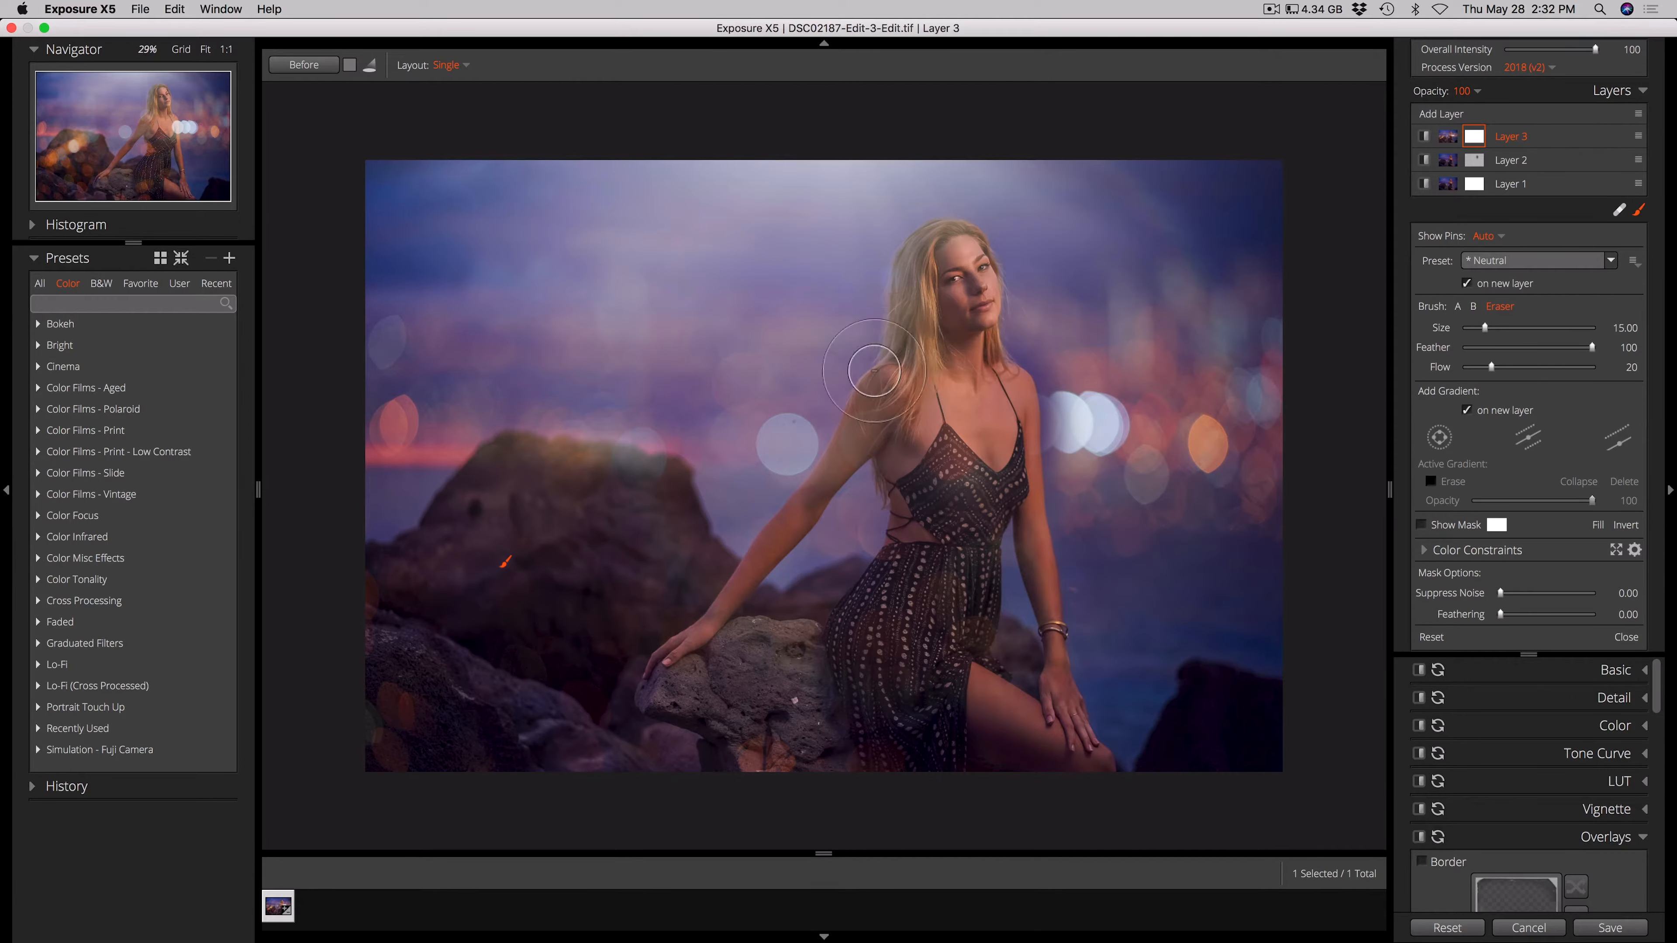
mouse_move(933, 287)
left_mouse_down()
mouse_move(973, 348)
mouse_move(919, 231)
left_mouse_up()
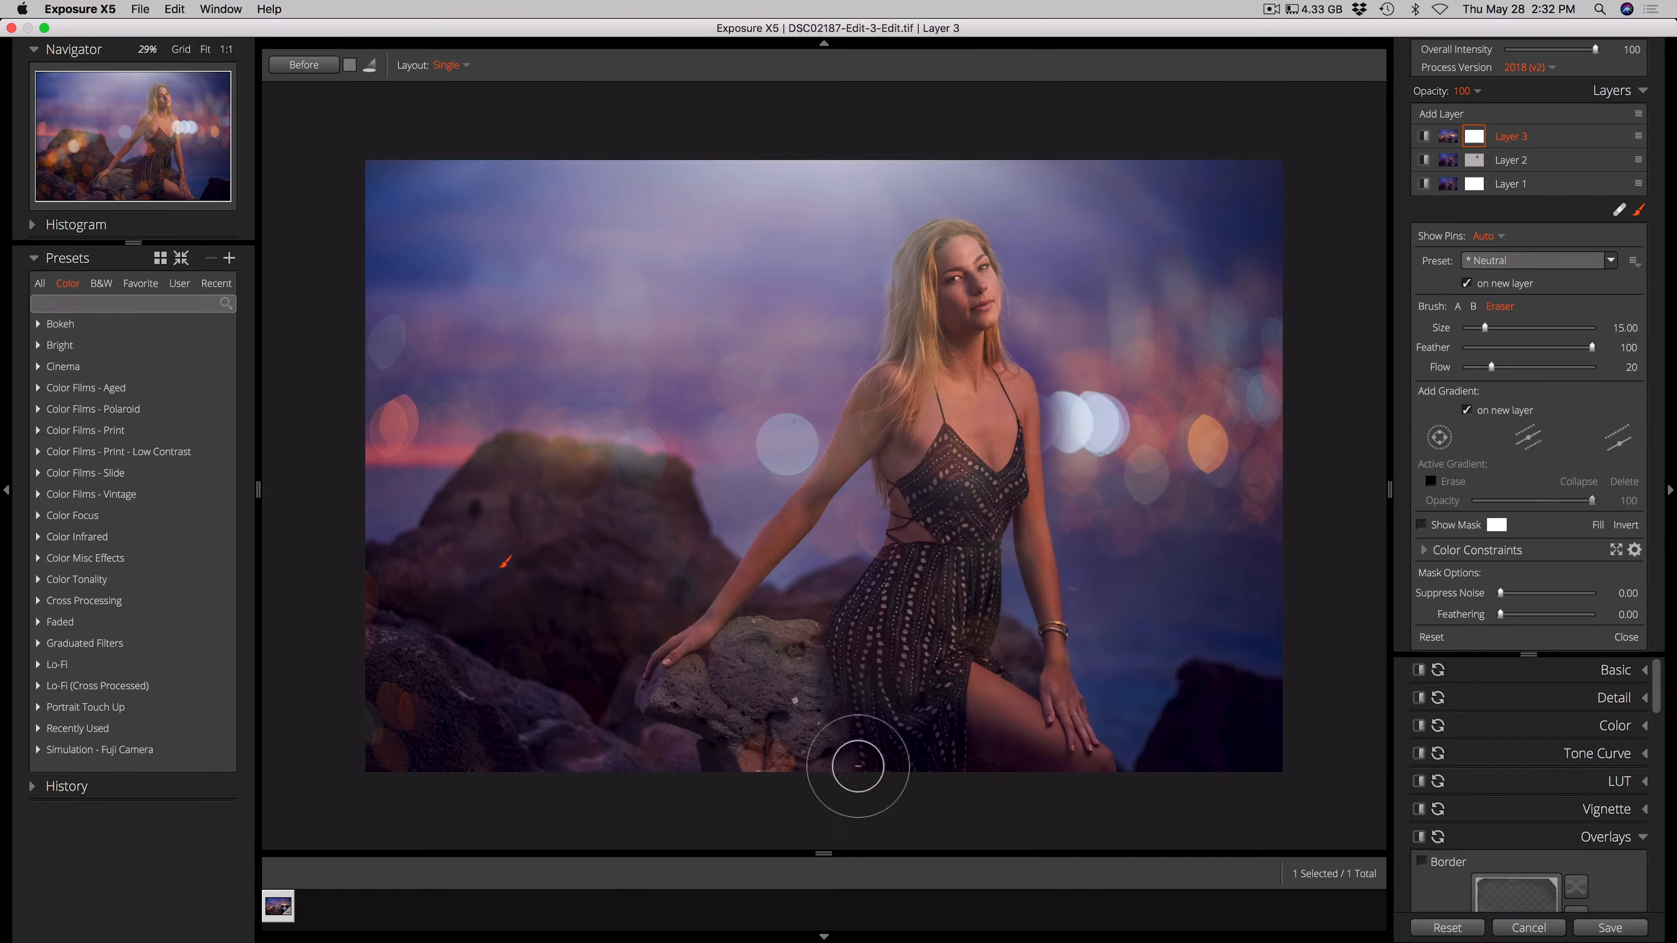
mouse_move(378, 767)
left_mouse_down()
mouse_move(414, 769)
mouse_move(394, 763)
mouse_move(391, 680)
mouse_move(436, 696)
left_mouse_up()
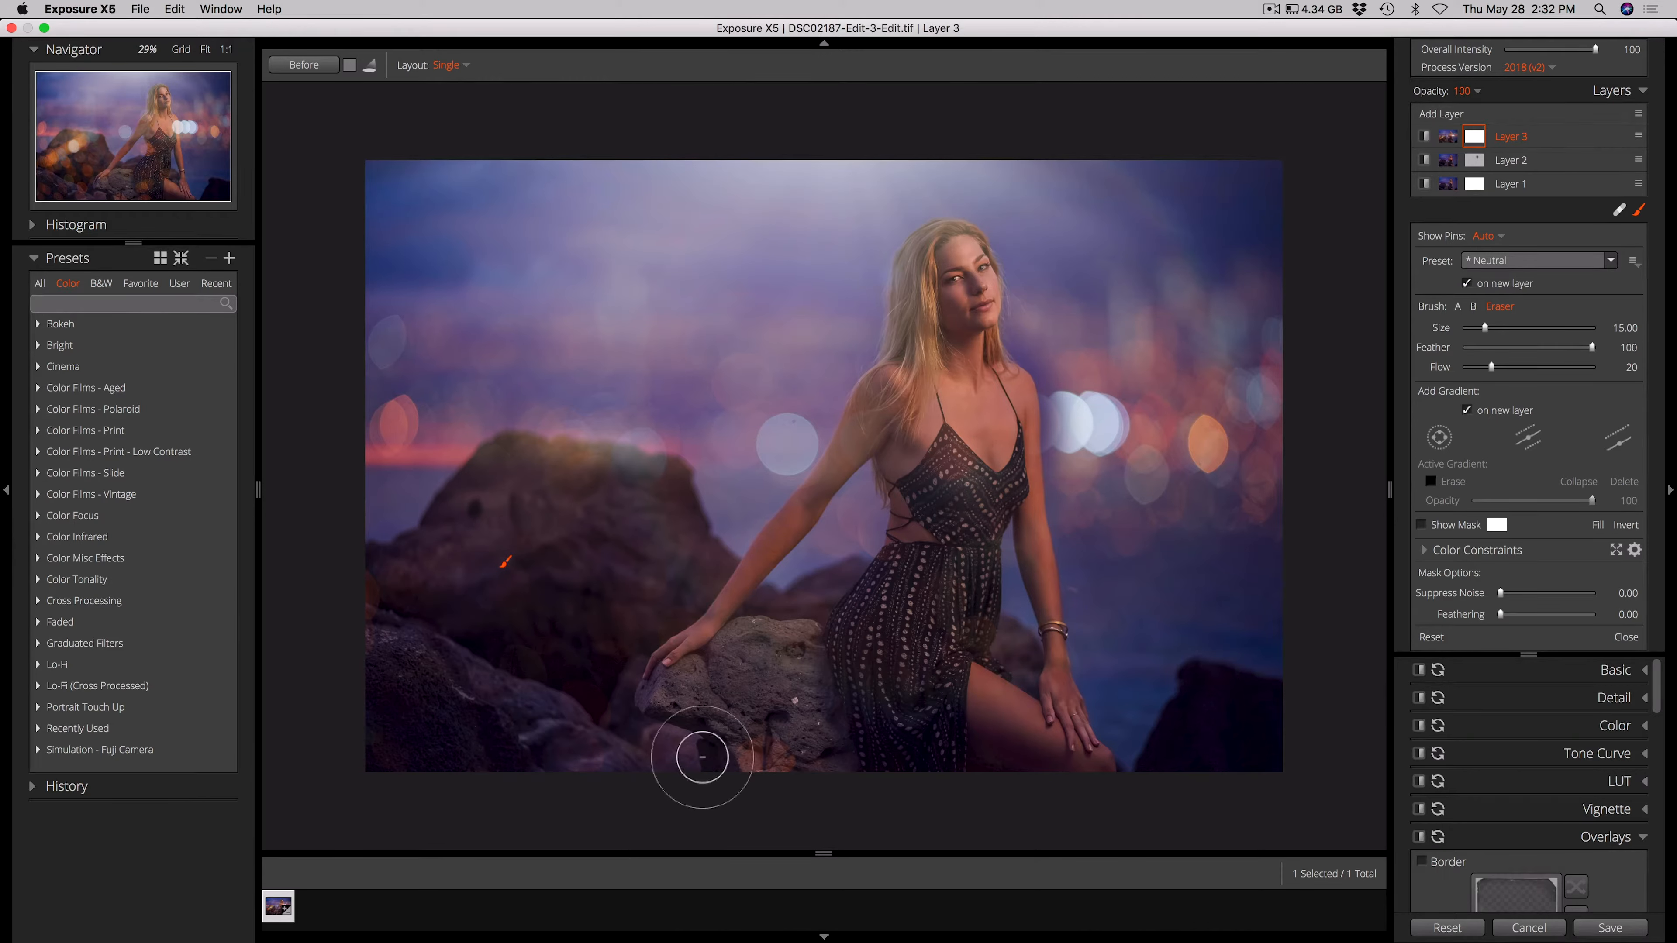
left_click_drag(795, 752, 779, 763)
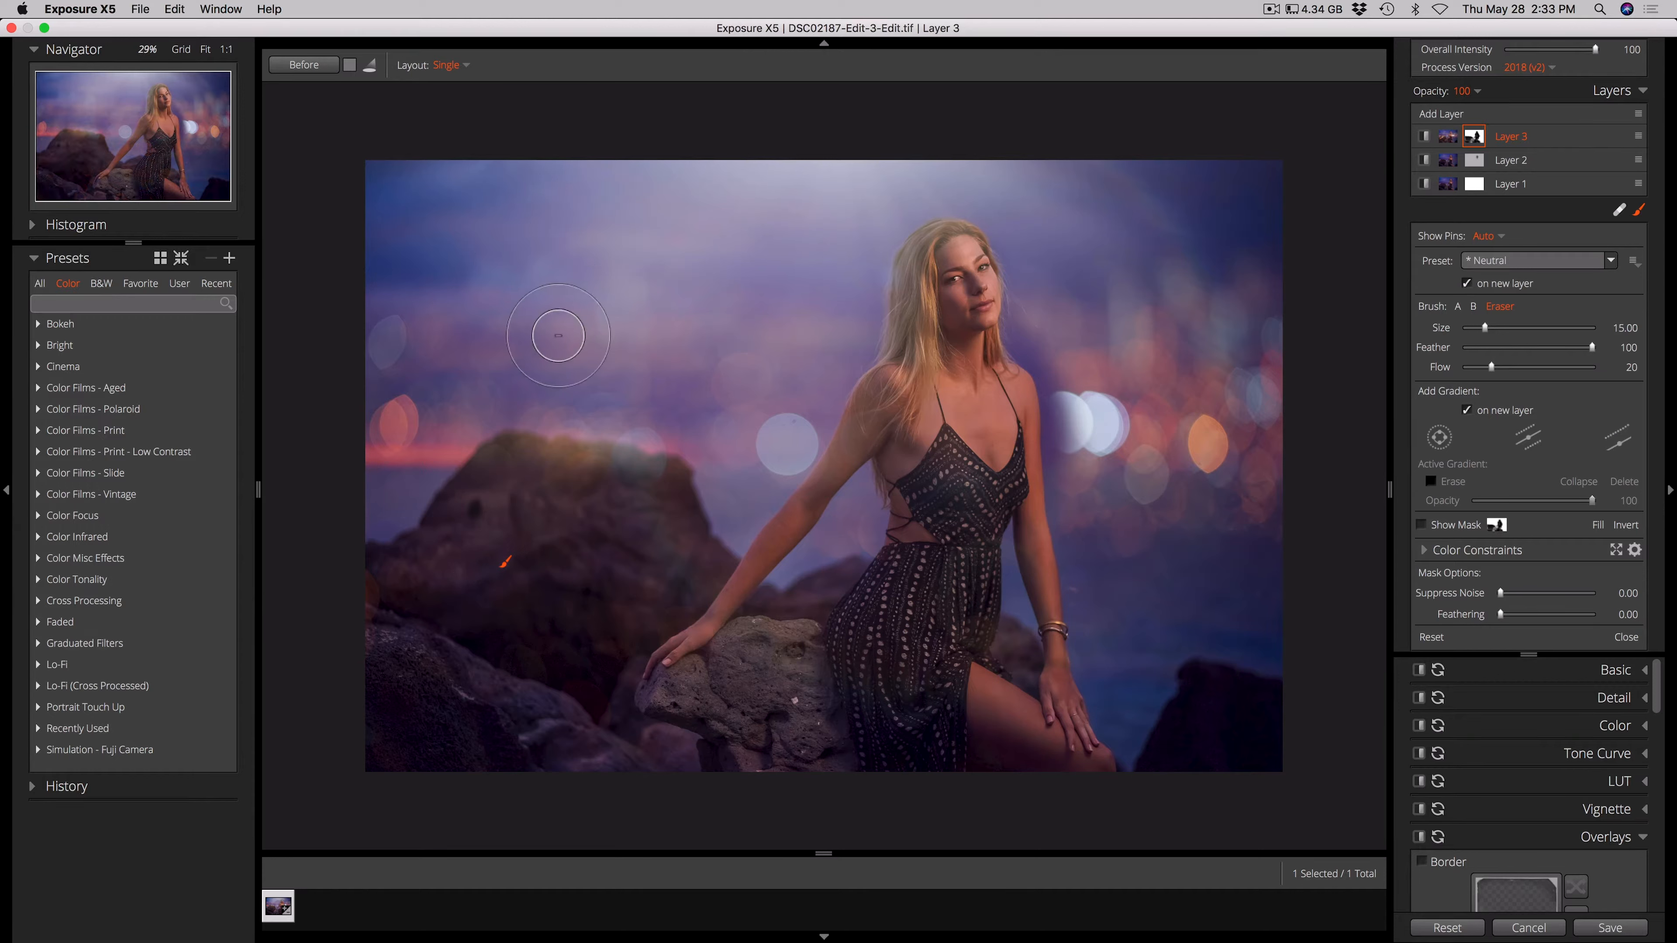
Erase the bokeh haze from the sky on both sides of the woman and from the water, keeping the lights along the horizon.
mouse_move(557, 336)
left_mouse_down()
mouse_move(431, 356)
mouse_move(370, 326)
mouse_move(625, 255)
left_mouse_up()
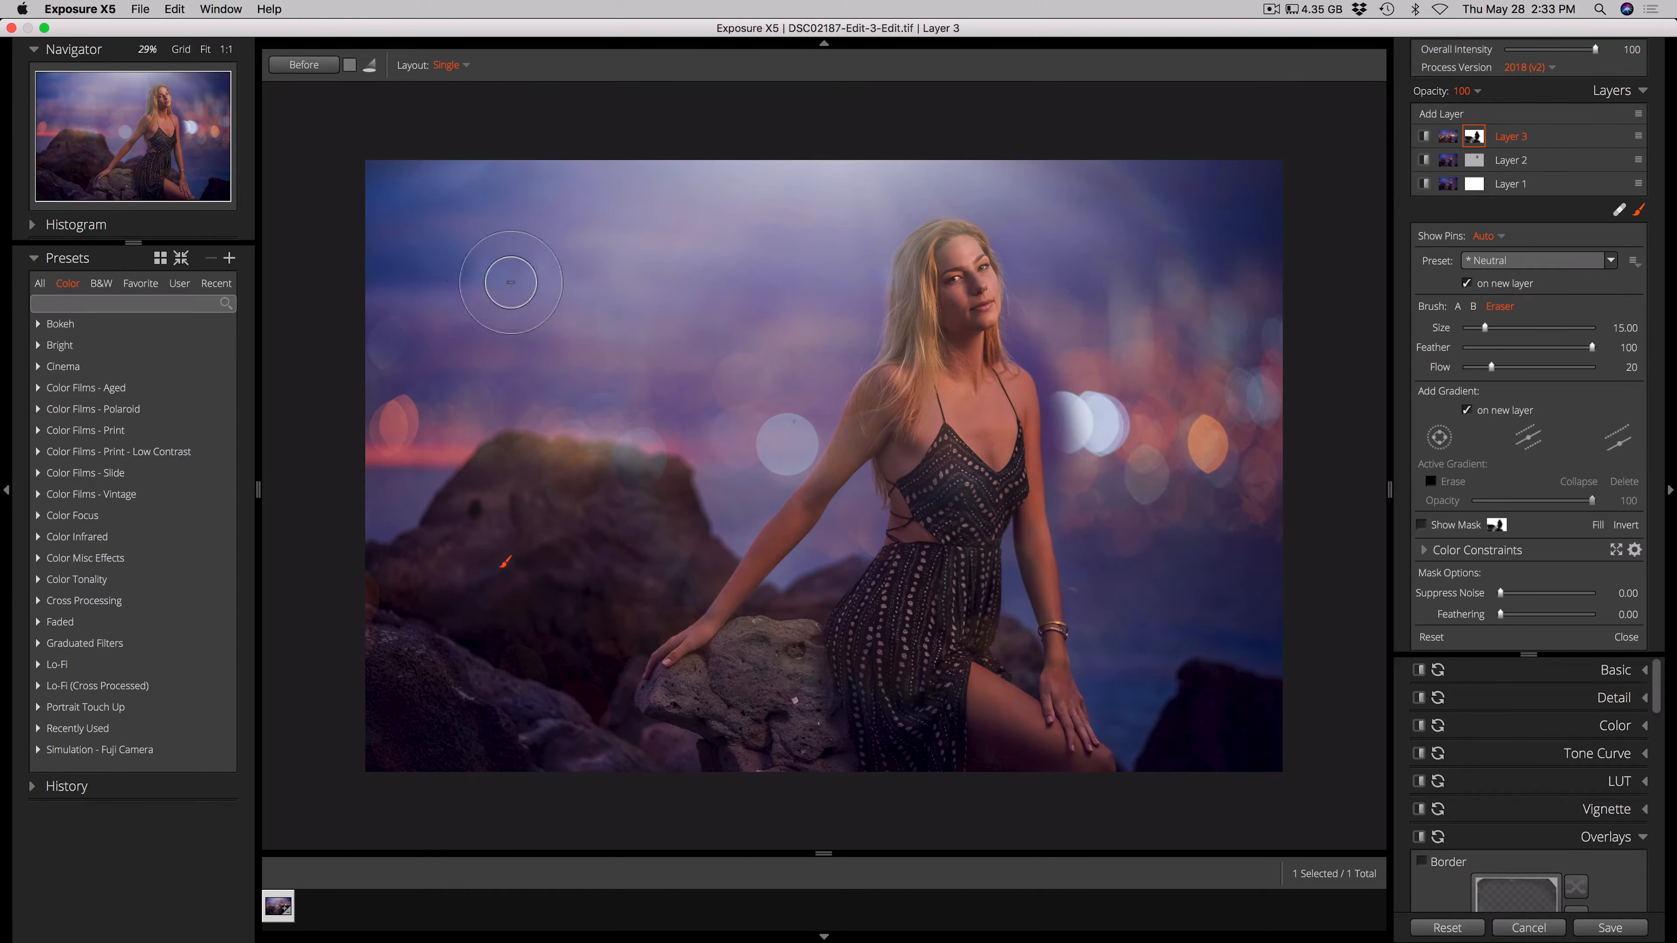
mouse_move(510, 282)
left_mouse_down()
mouse_move(321, 374)
mouse_move(419, 348)
mouse_move(436, 317)
mouse_move(404, 314)
mouse_move(628, 307)
left_mouse_up()
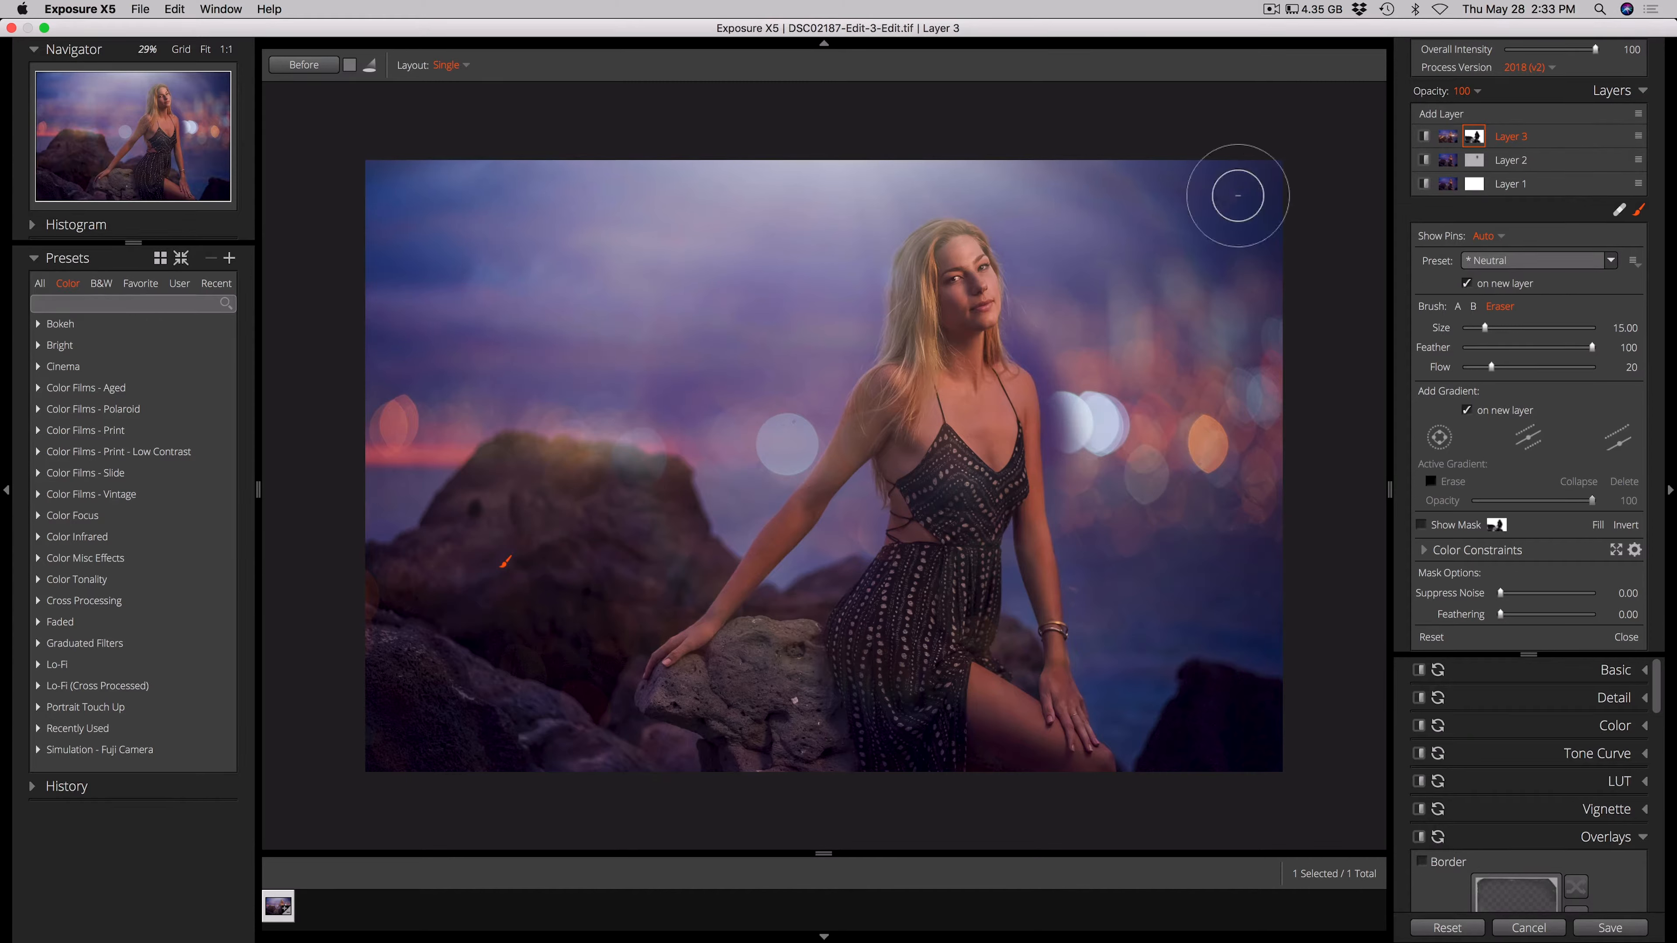
mouse_move(1208, 291)
left_mouse_down()
mouse_move(1085, 344)
mouse_move(1168, 299)
mouse_move(1246, 356)
mouse_move(1060, 337)
mouse_move(1244, 328)
mouse_move(1048, 330)
mouse_move(1240, 281)
mouse_move(1276, 293)
mouse_move(1220, 342)
mouse_move(1276, 285)
mouse_move(1183, 273)
mouse_move(1067, 300)
mouse_move(1271, 535)
mouse_move(1206, 562)
mouse_move(1209, 532)
mouse_move(1151, 522)
mouse_move(1265, 529)
mouse_move(1230, 532)
mouse_move(1253, 546)
mouse_move(1220, 490)
mouse_move(1246, 479)
mouse_move(1086, 487)
left_mouse_up()
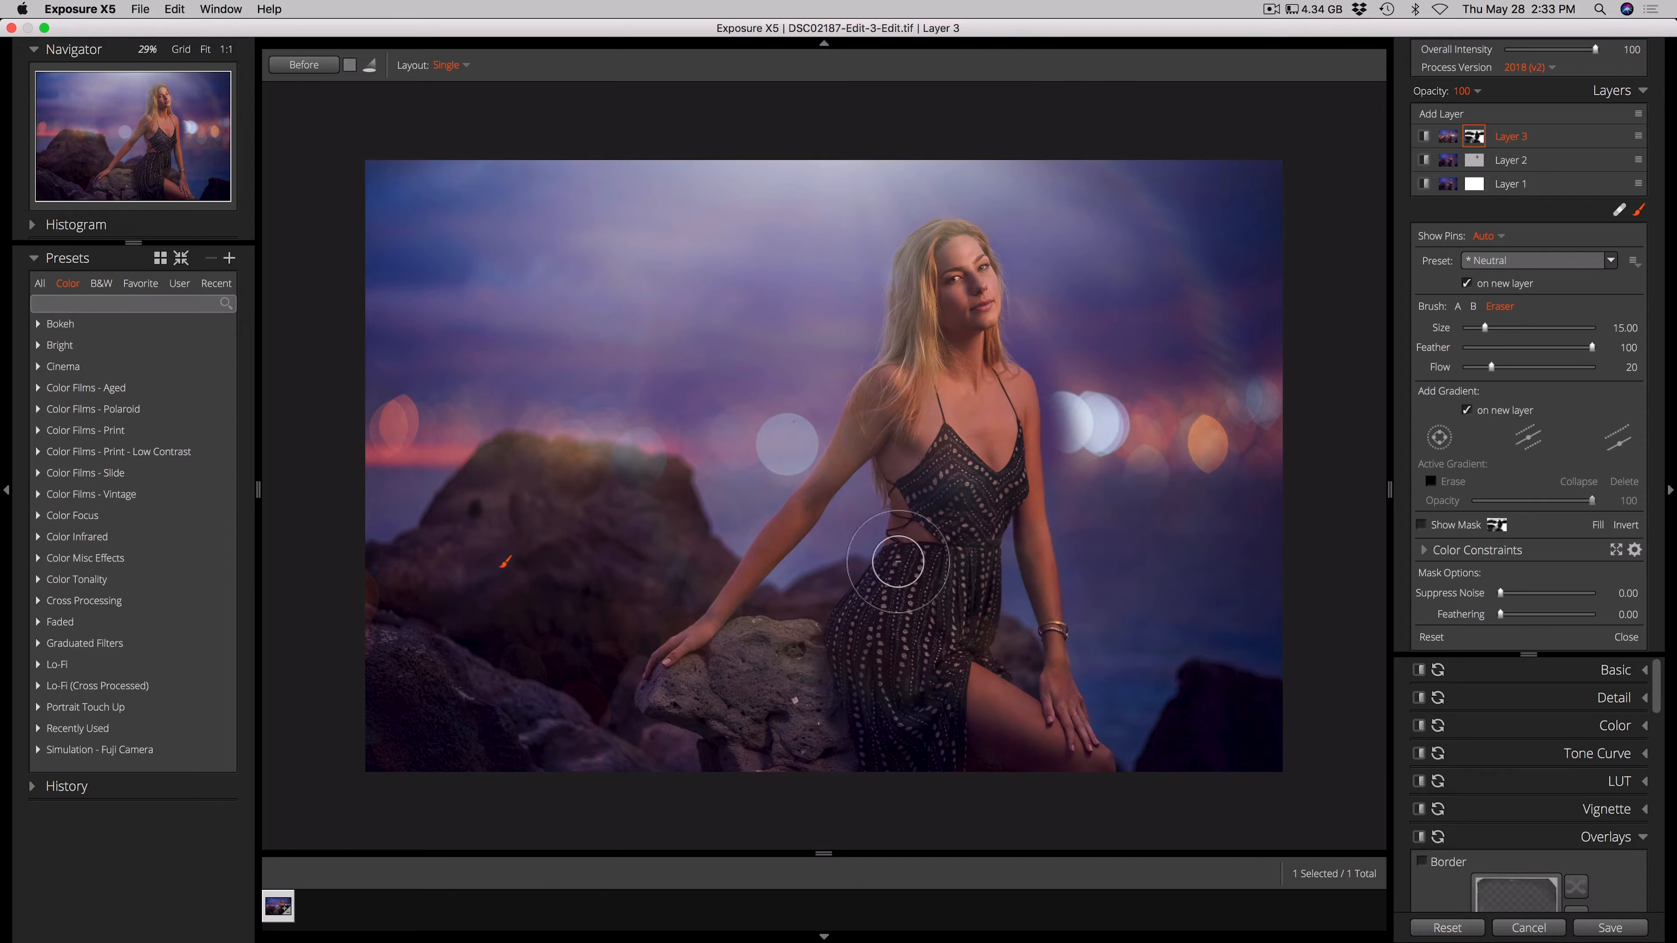
mouse_move(1280, 494)
left_mouse_down()
mouse_move(1296, 381)
mouse_move(1322, 397)
mouse_move(1123, 374)
mouse_move(1149, 341)
left_mouse_up()
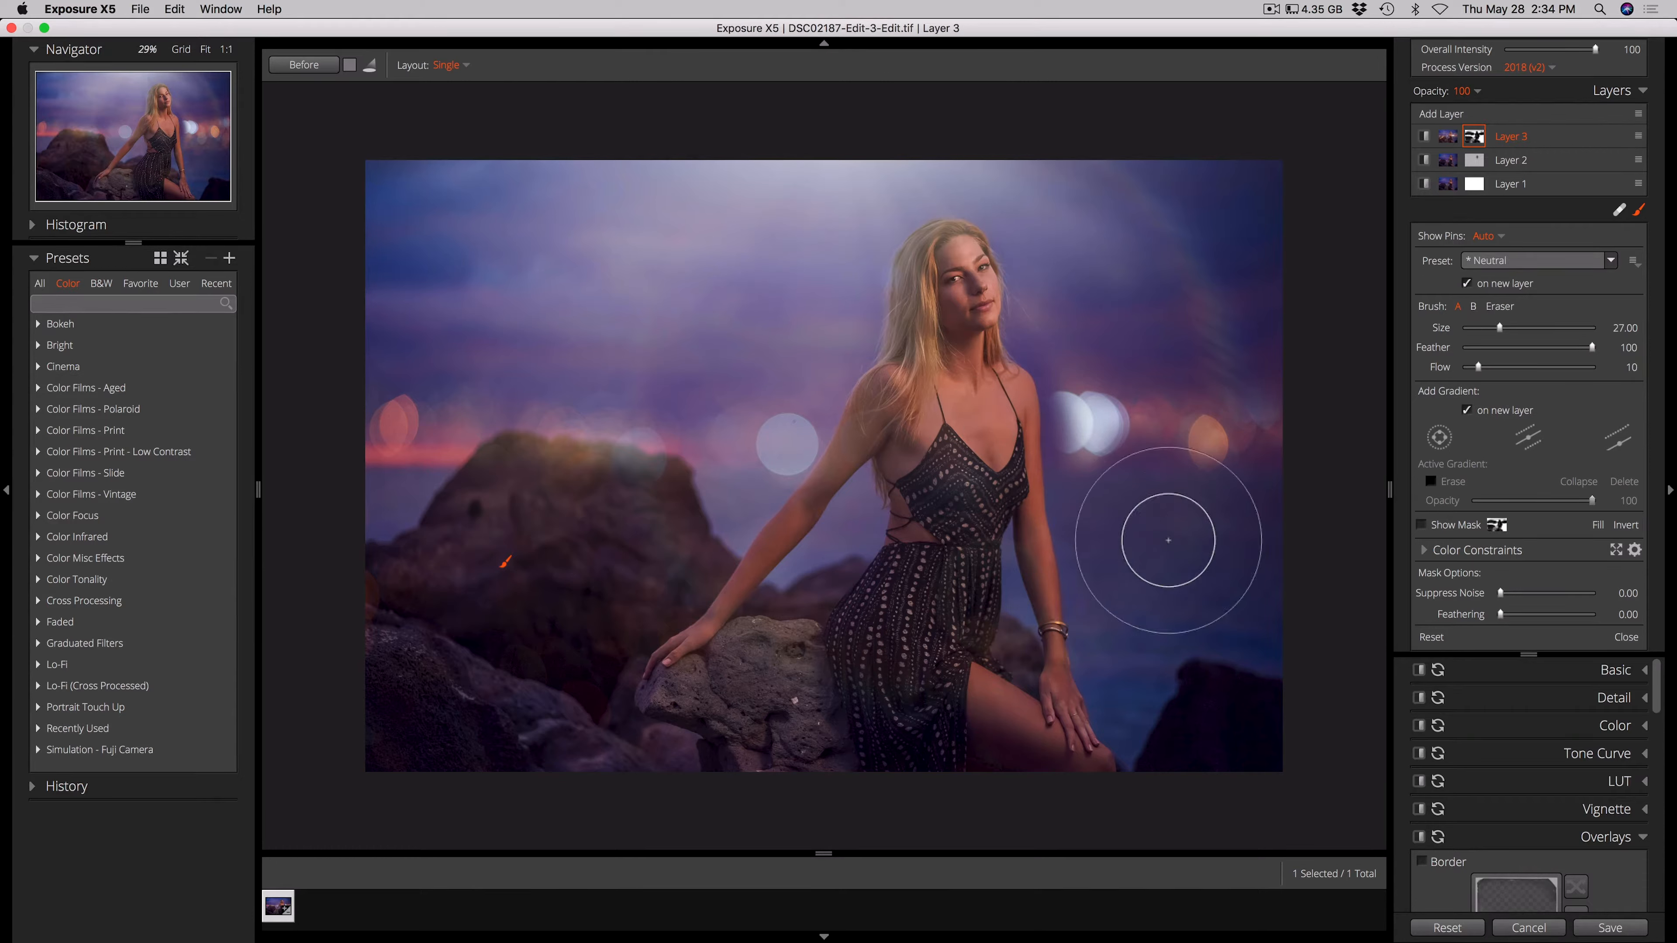
Switch to brush A for Layer 3's mask and reduce its size to 6.
key("a")
key("bracketleft")
key("bracketleft")
key("bracketleft")
key("bracketleft")
key("bracketleft")
key("bracketleft")
key("bracketleft")
key("bracketleft")
key("bracketleft")
key("bracketleft")
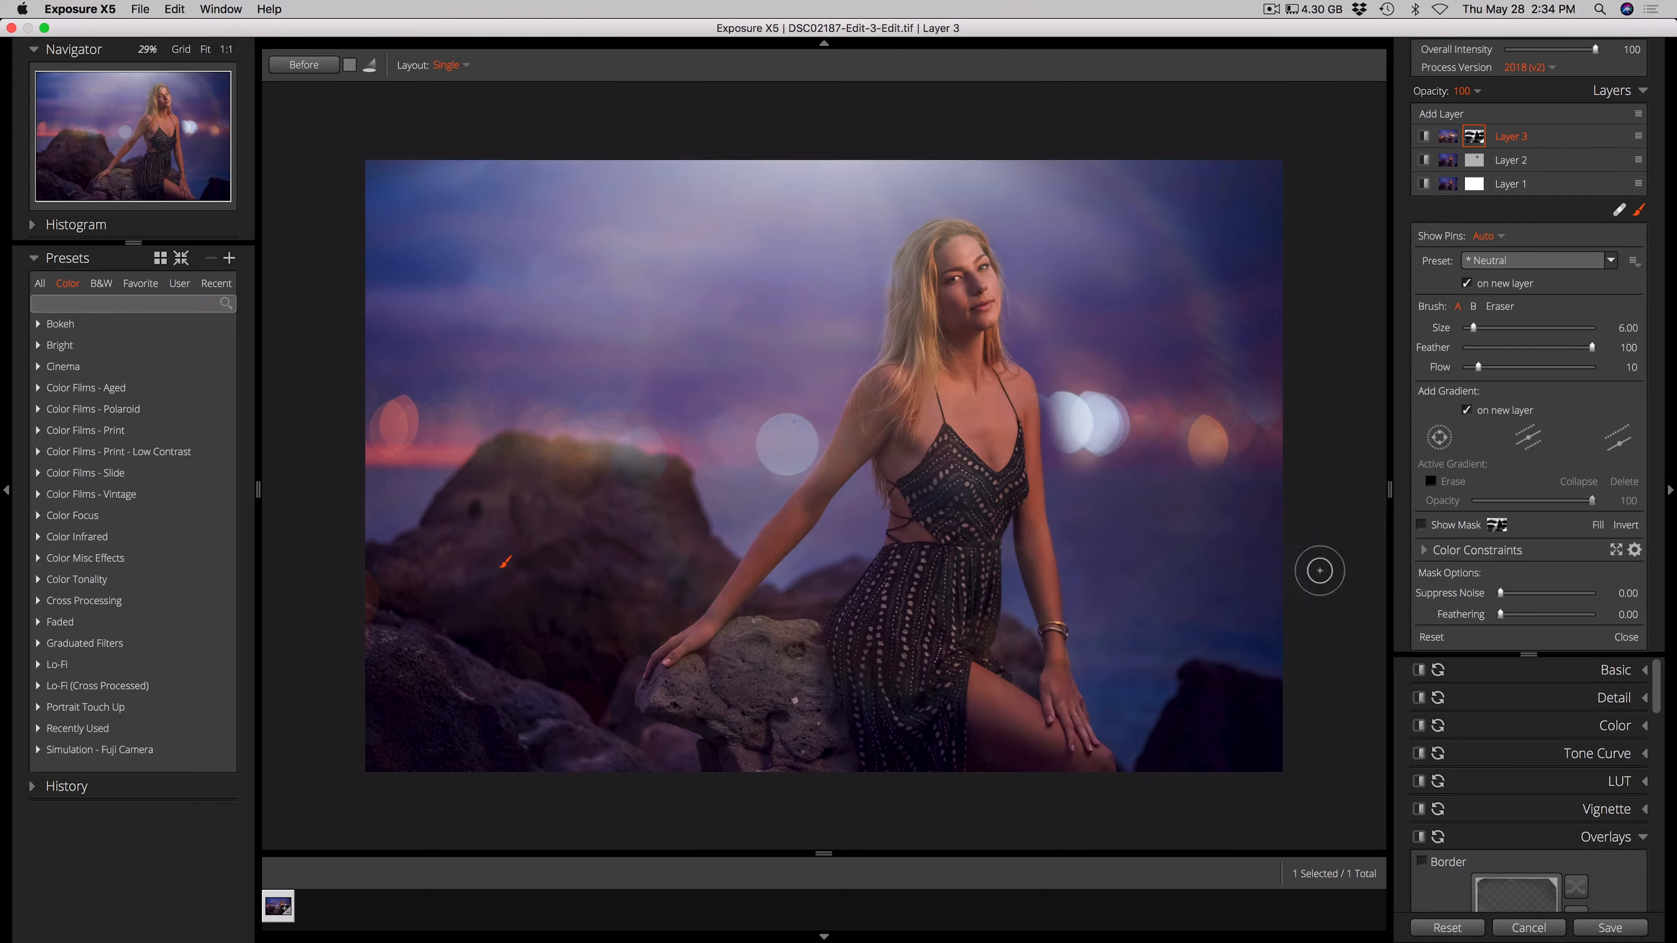
Return to Layer 3's adjustments and reduce the bokeh layer's opacity to 27.
left_click(1449, 139)
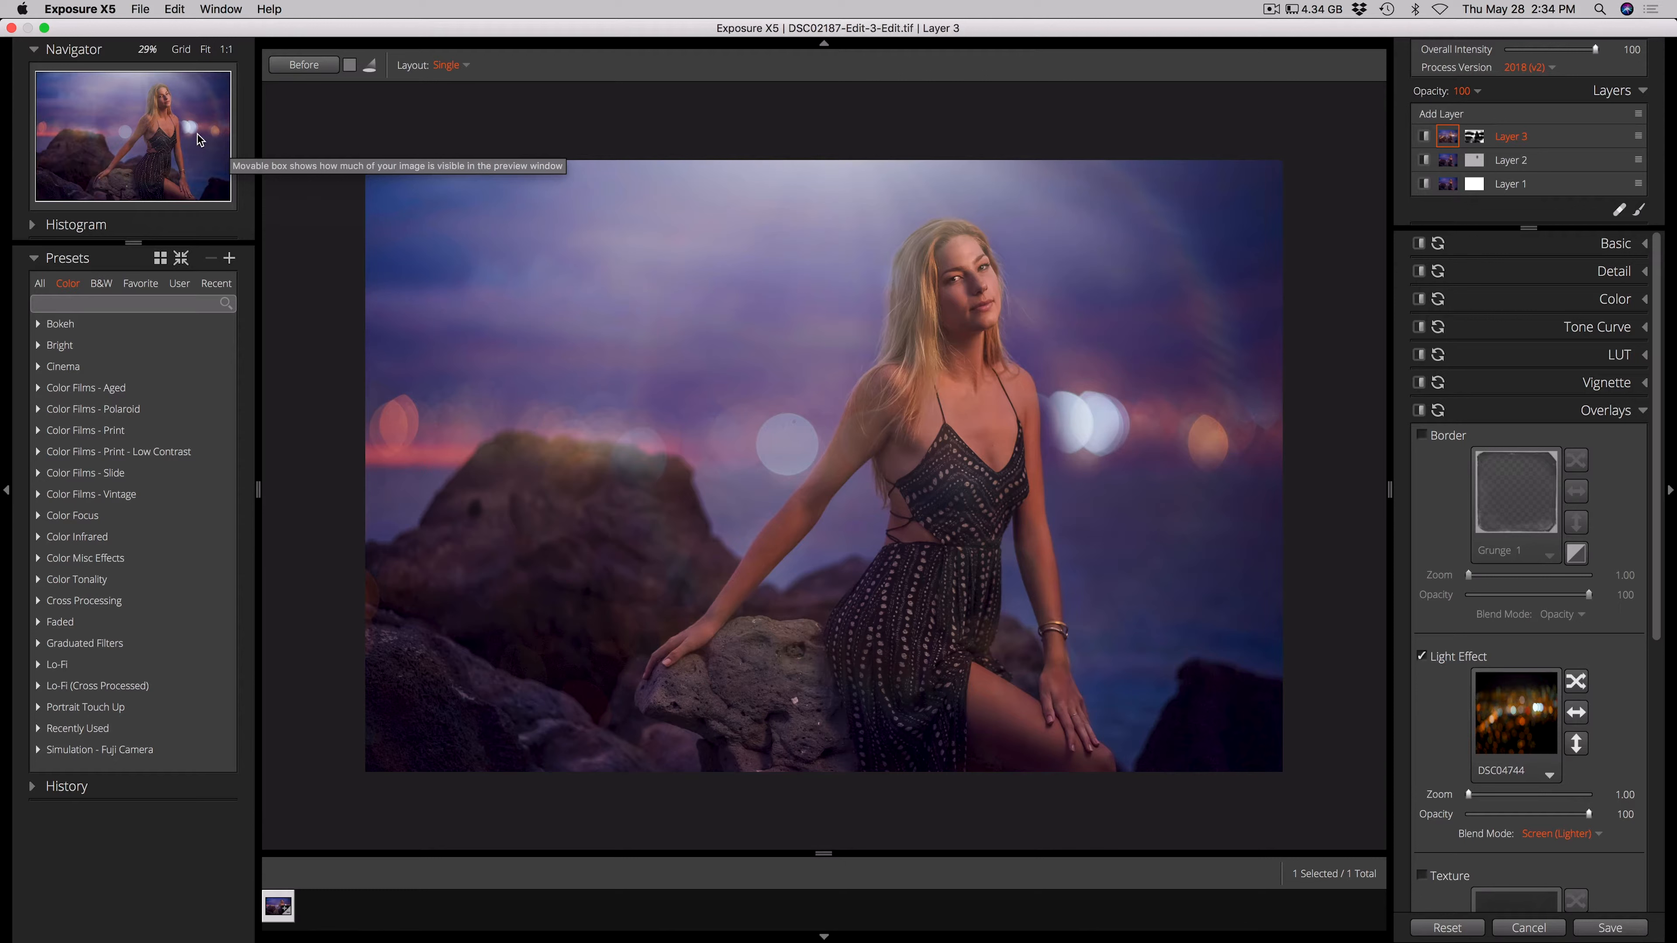
left_click(1477, 92)
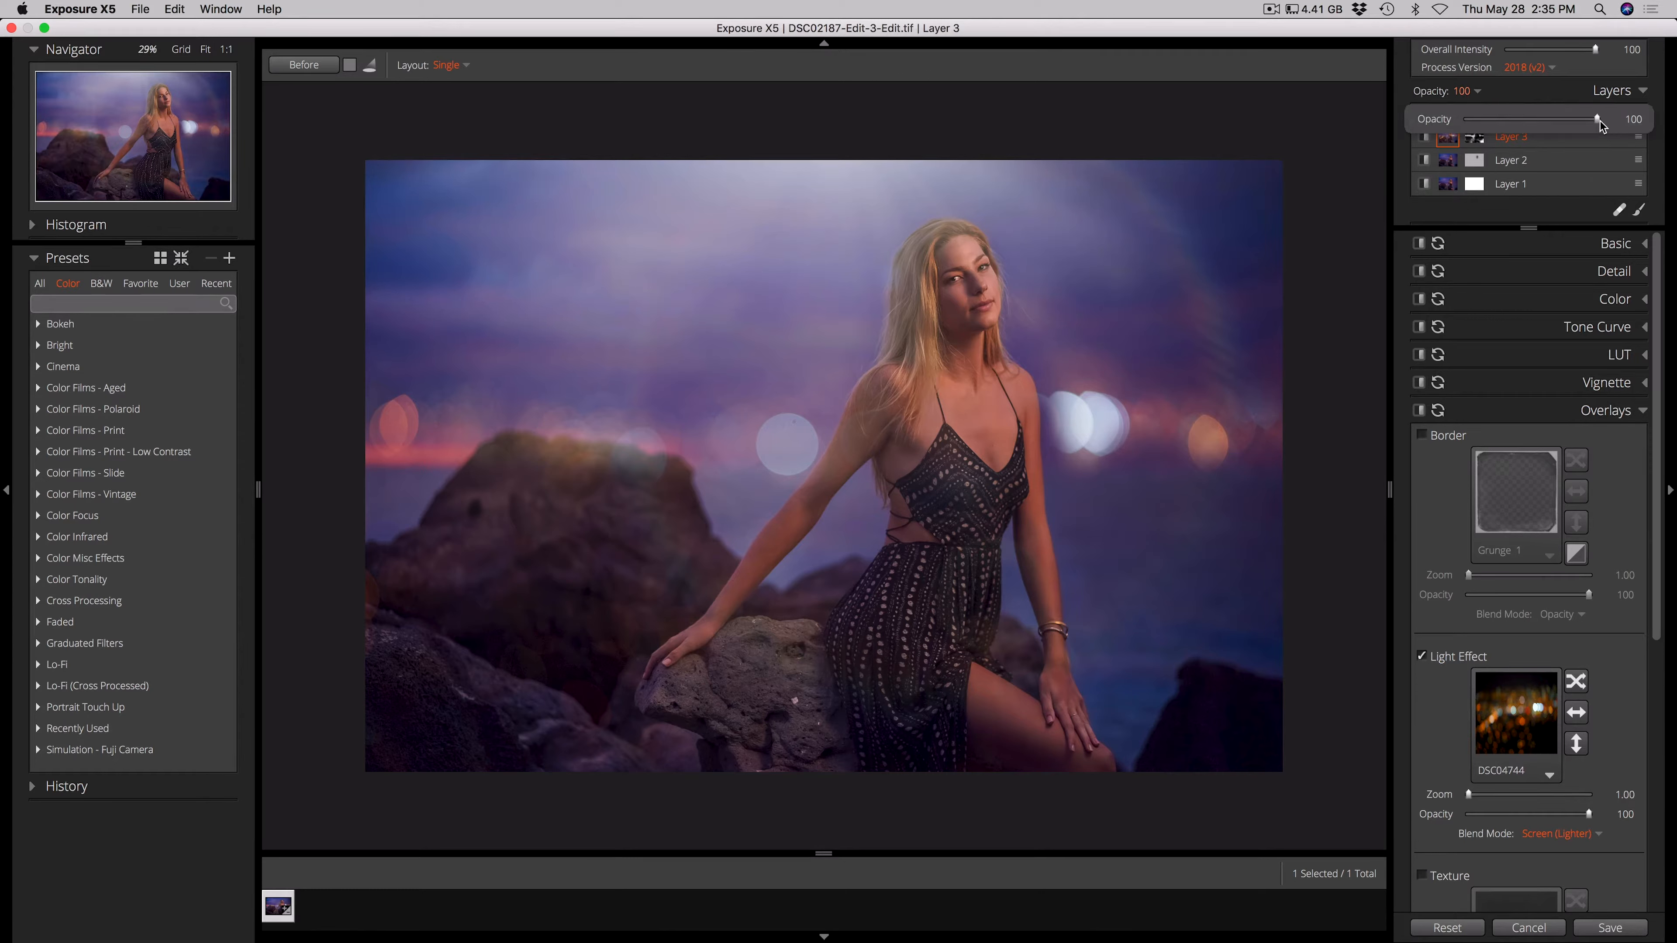
left_click_drag(1601, 122, 1502, 152)
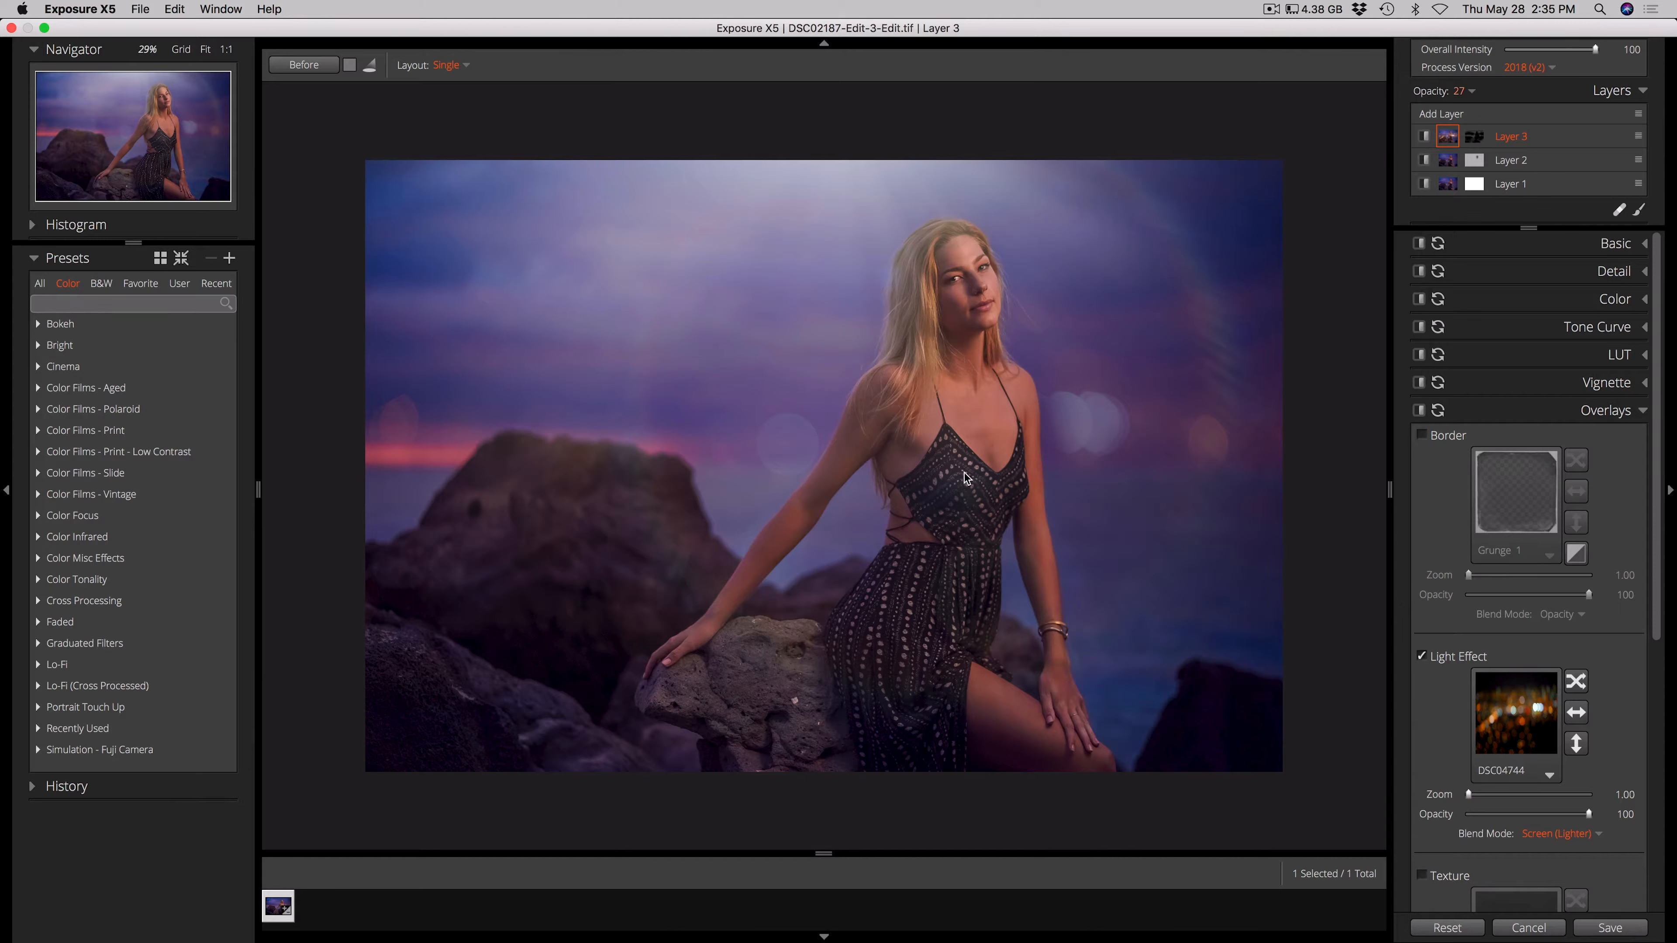
Erase more of the flare from the woman and the upper sky beside her on Layer 2's mask with a size 15 eraser.
left_click(1461, 165)
left_click(1474, 165)
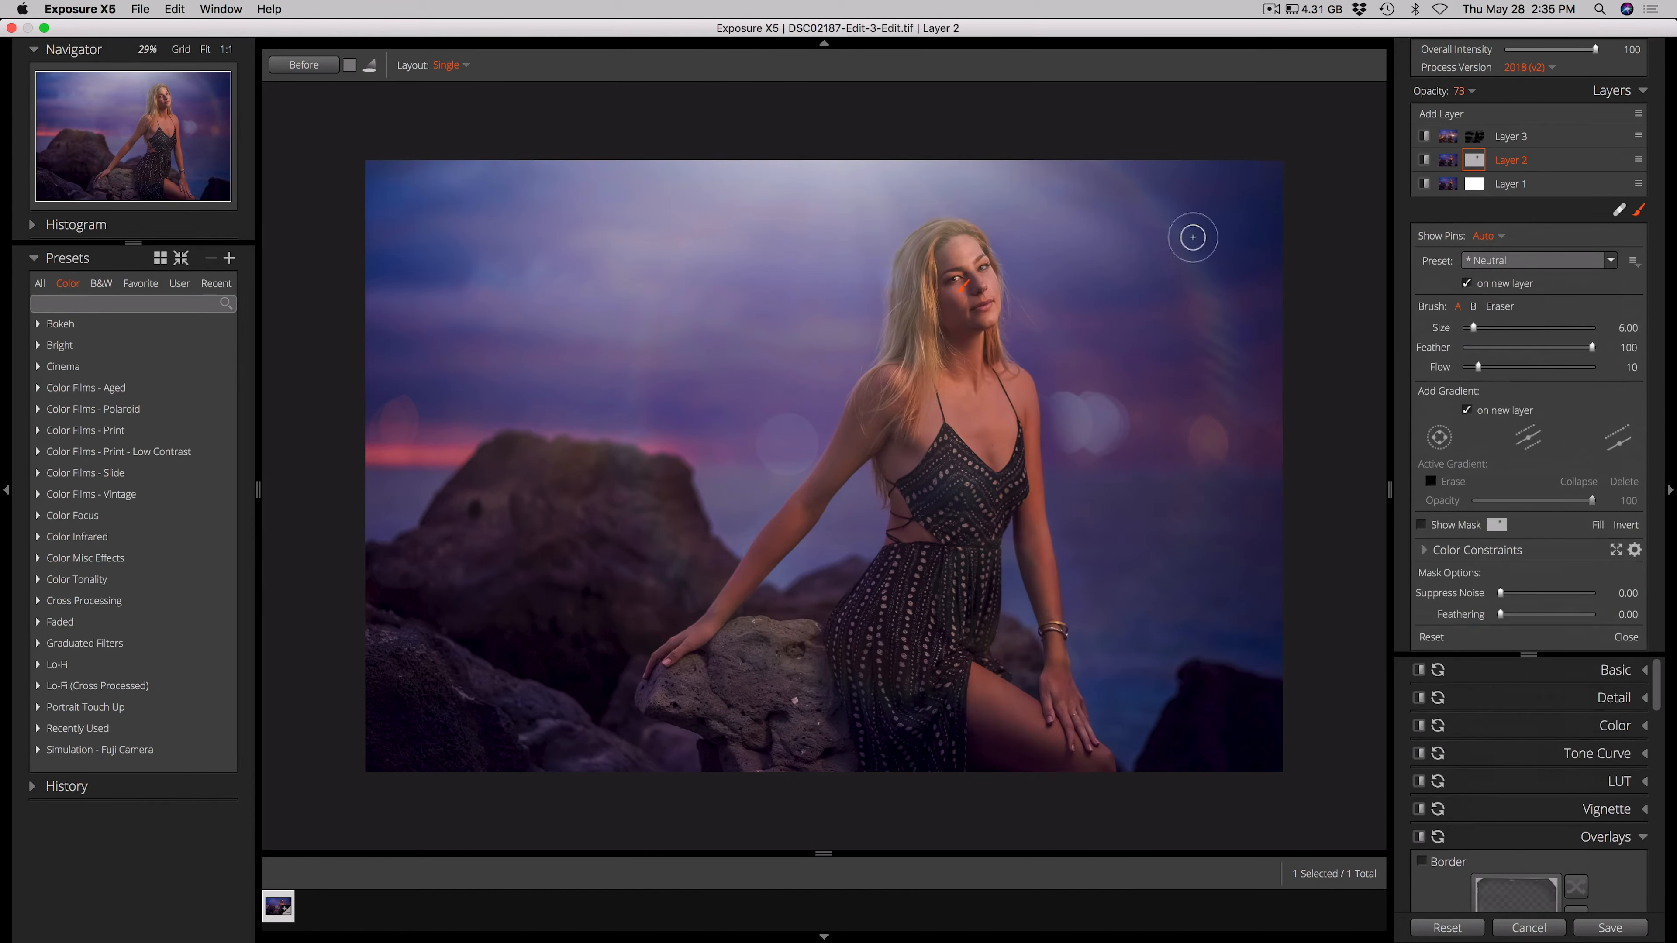
key("bracketright")
key("bracketright")
key("bracketright")
key("bracketright")
key("bracketright")
key("bracketright")
key("alt")
mouse_move(943, 300)
left_mouse_down()
mouse_move(920, 327)
mouse_move(936, 252)
mouse_move(904, 346)
mouse_move(930, 374)
mouse_move(936, 304)
mouse_move(964, 461)
left_mouse_up()
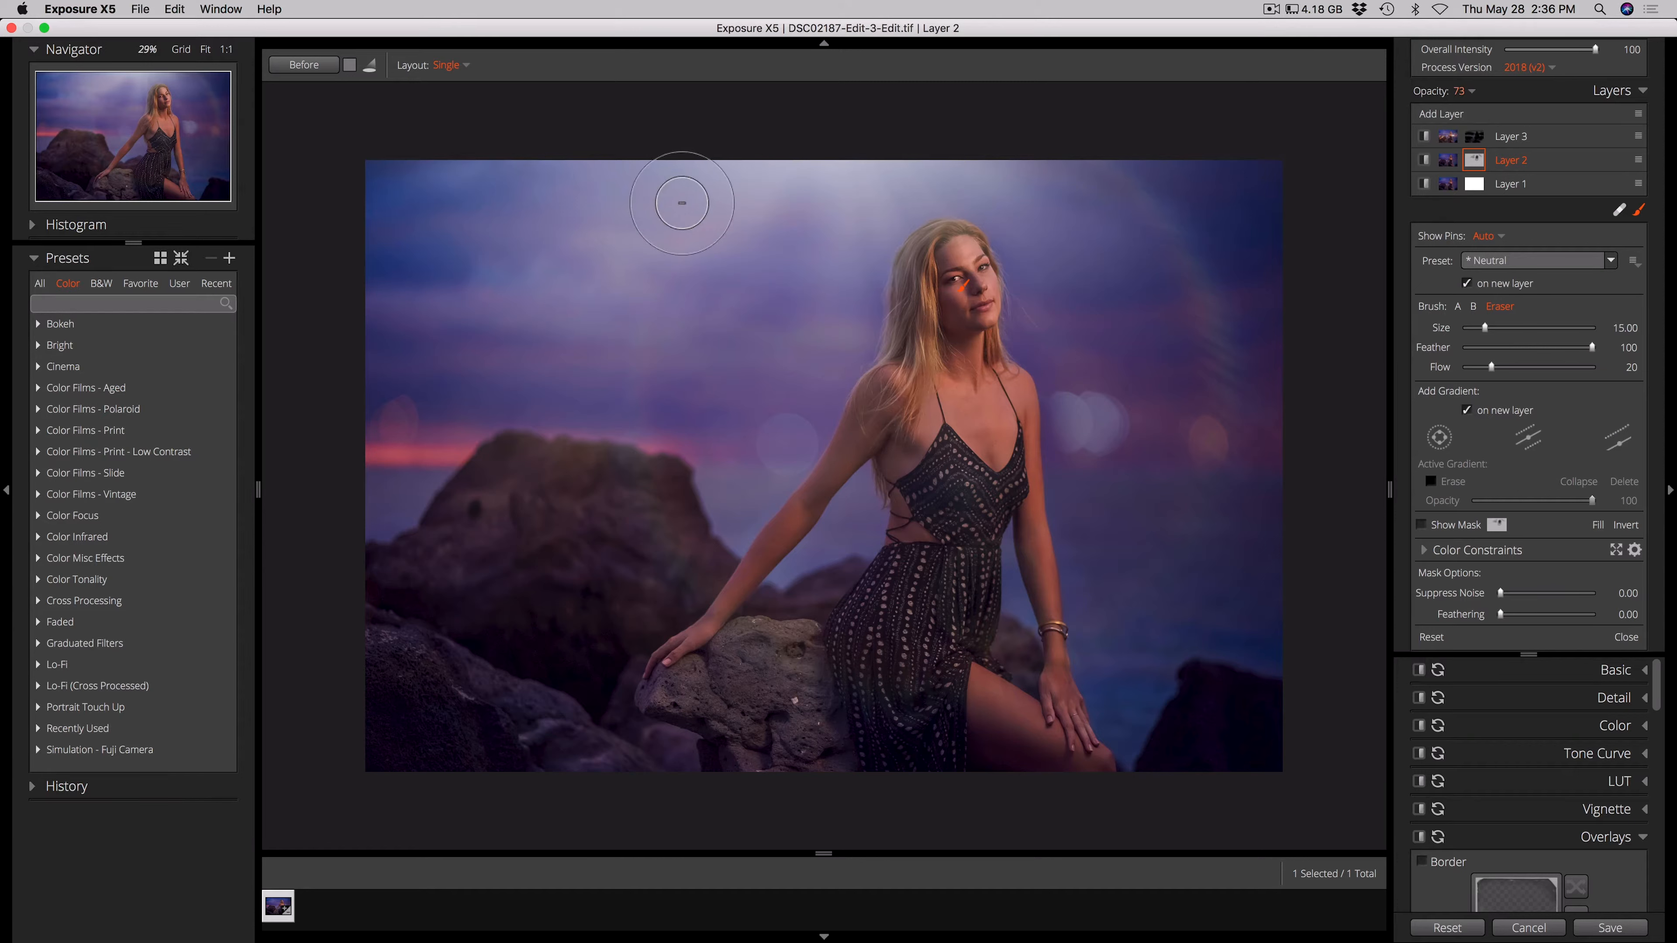
left_click_drag(685, 188, 610, 254)
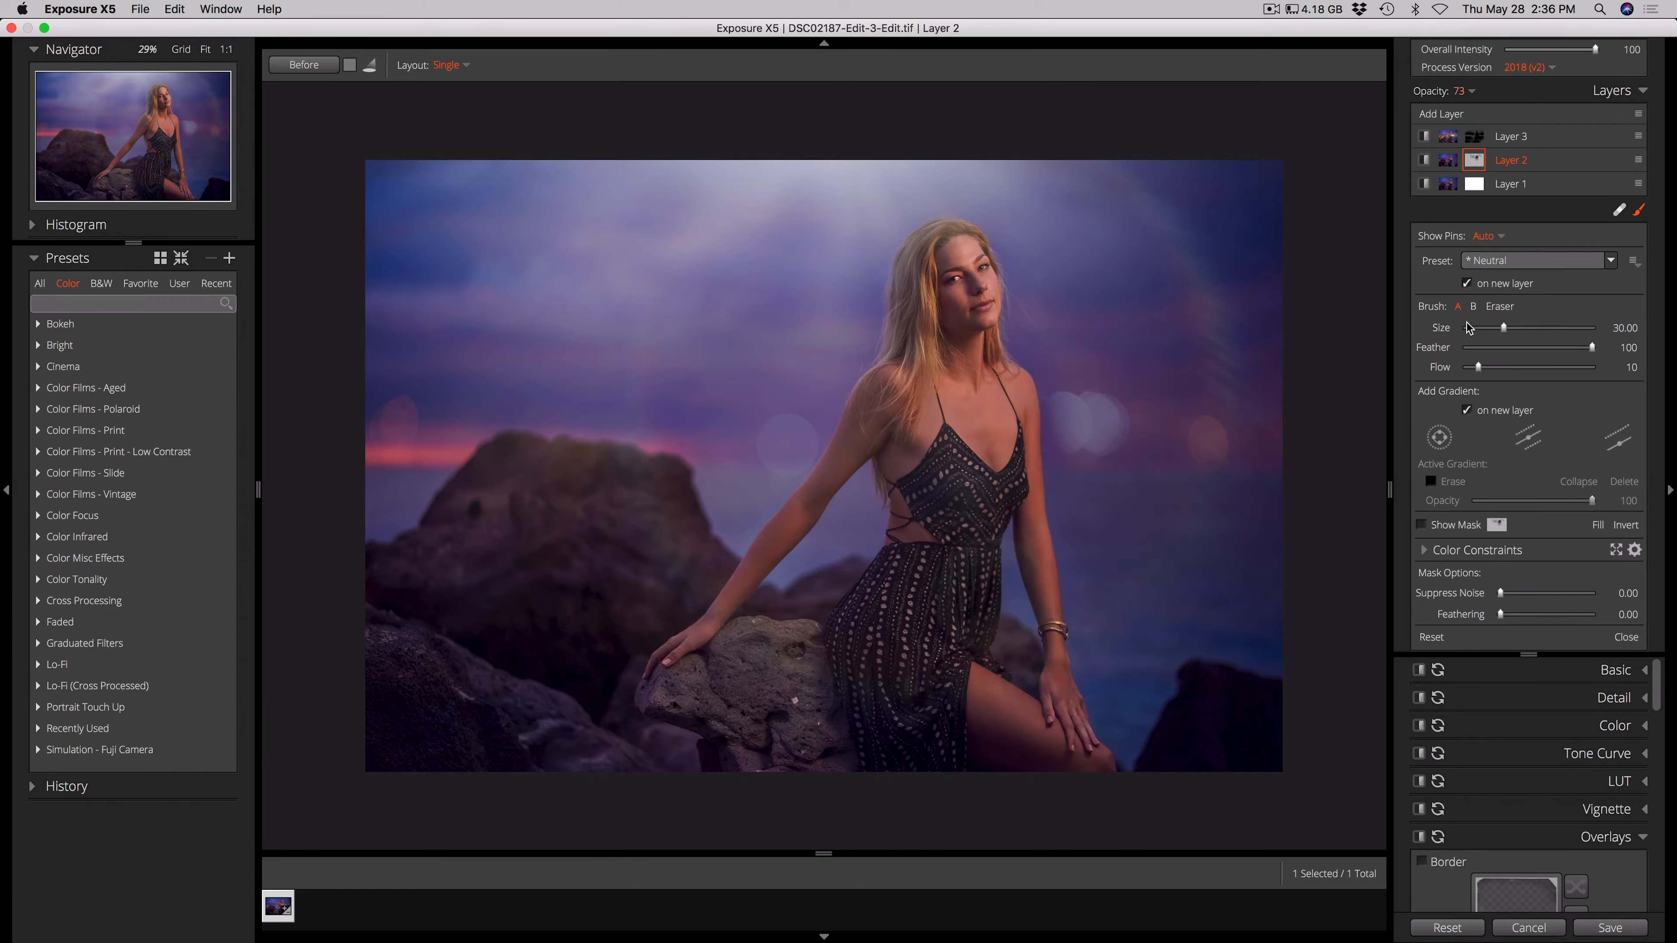
Reduce the flare layer's opacity to 46 in Layer 2's adjustments and save the edited photo.
left_click(1451, 168)
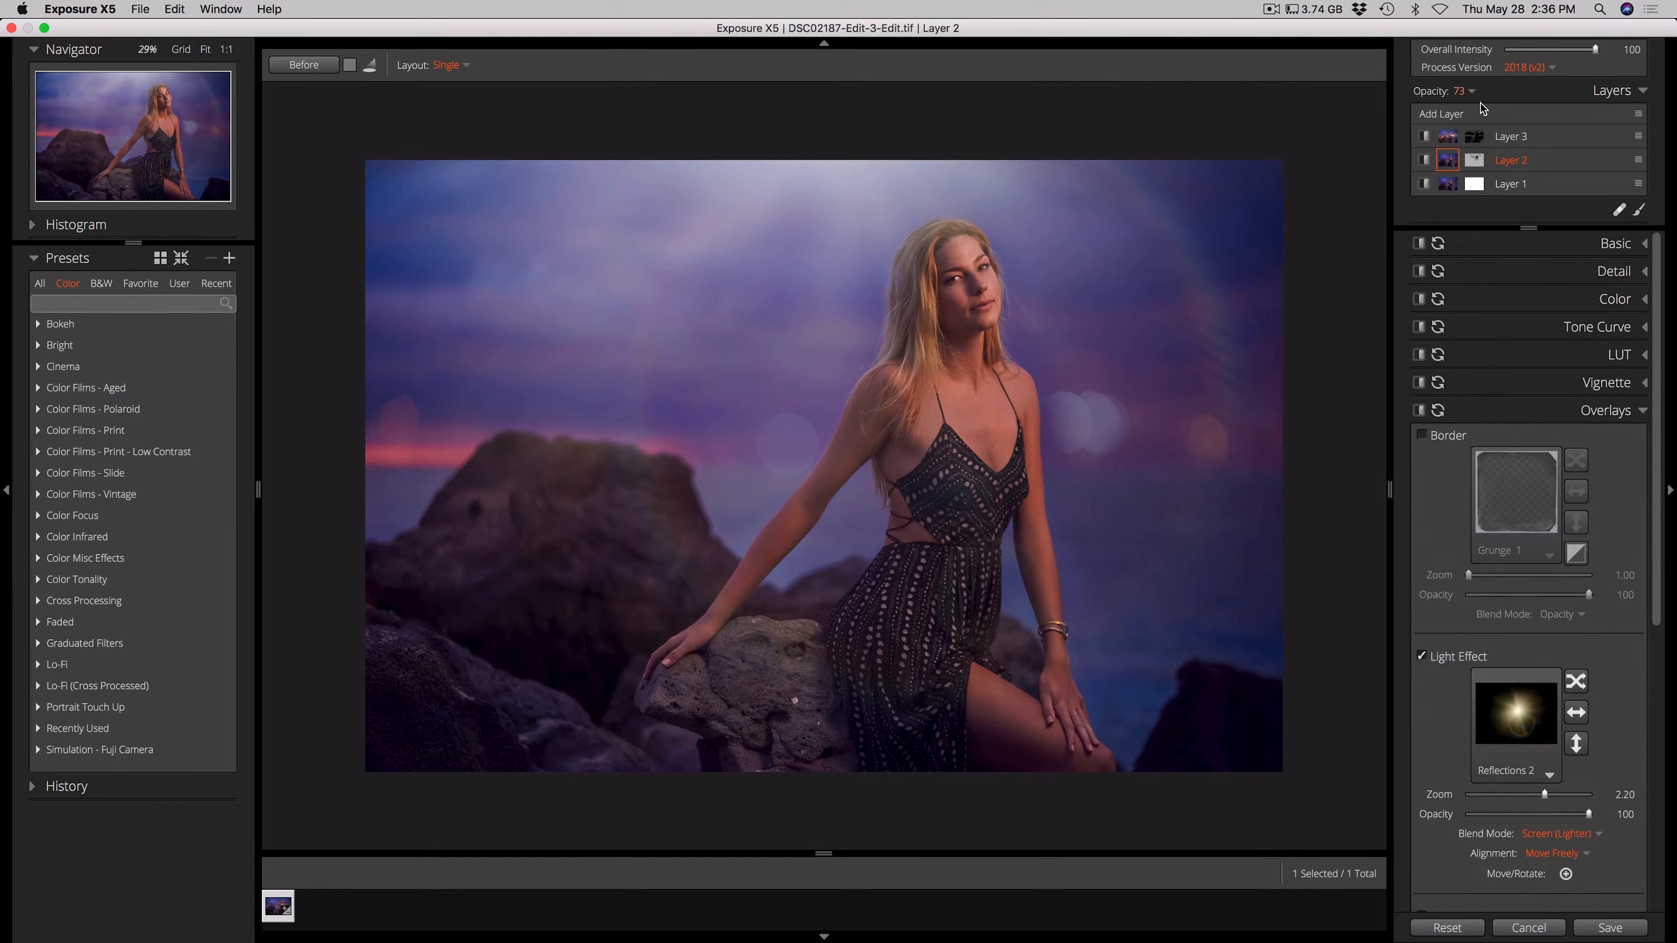
left_click(1469, 91)
left_click_drag(1558, 121, 1528, 128)
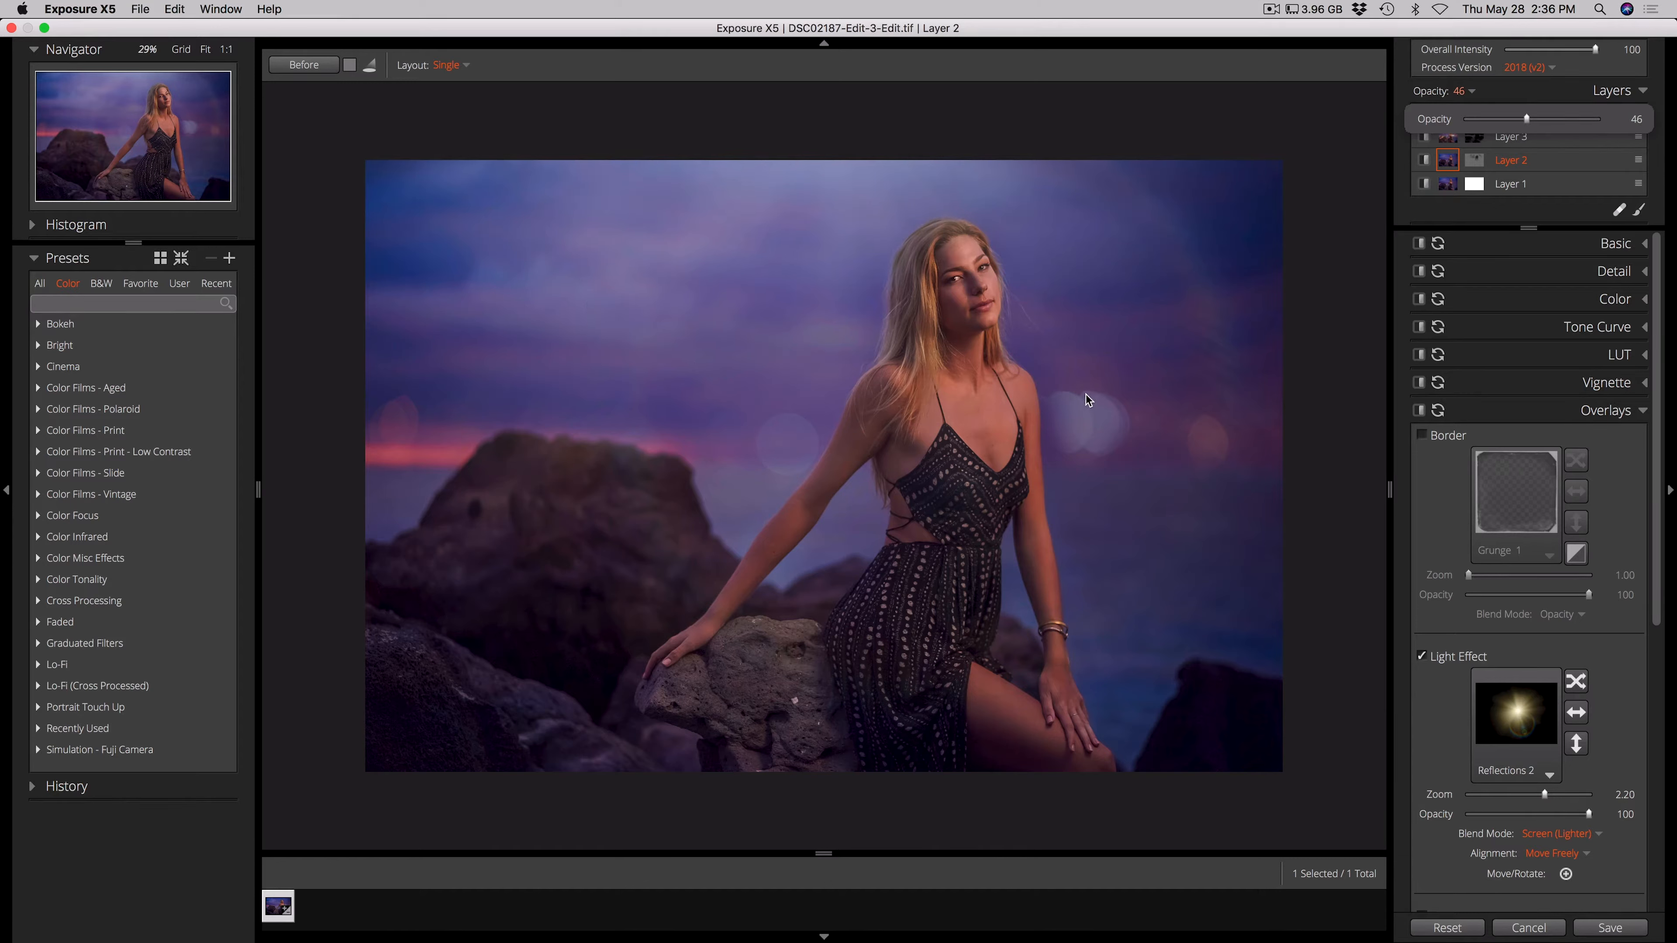
left_click(1521, 93)
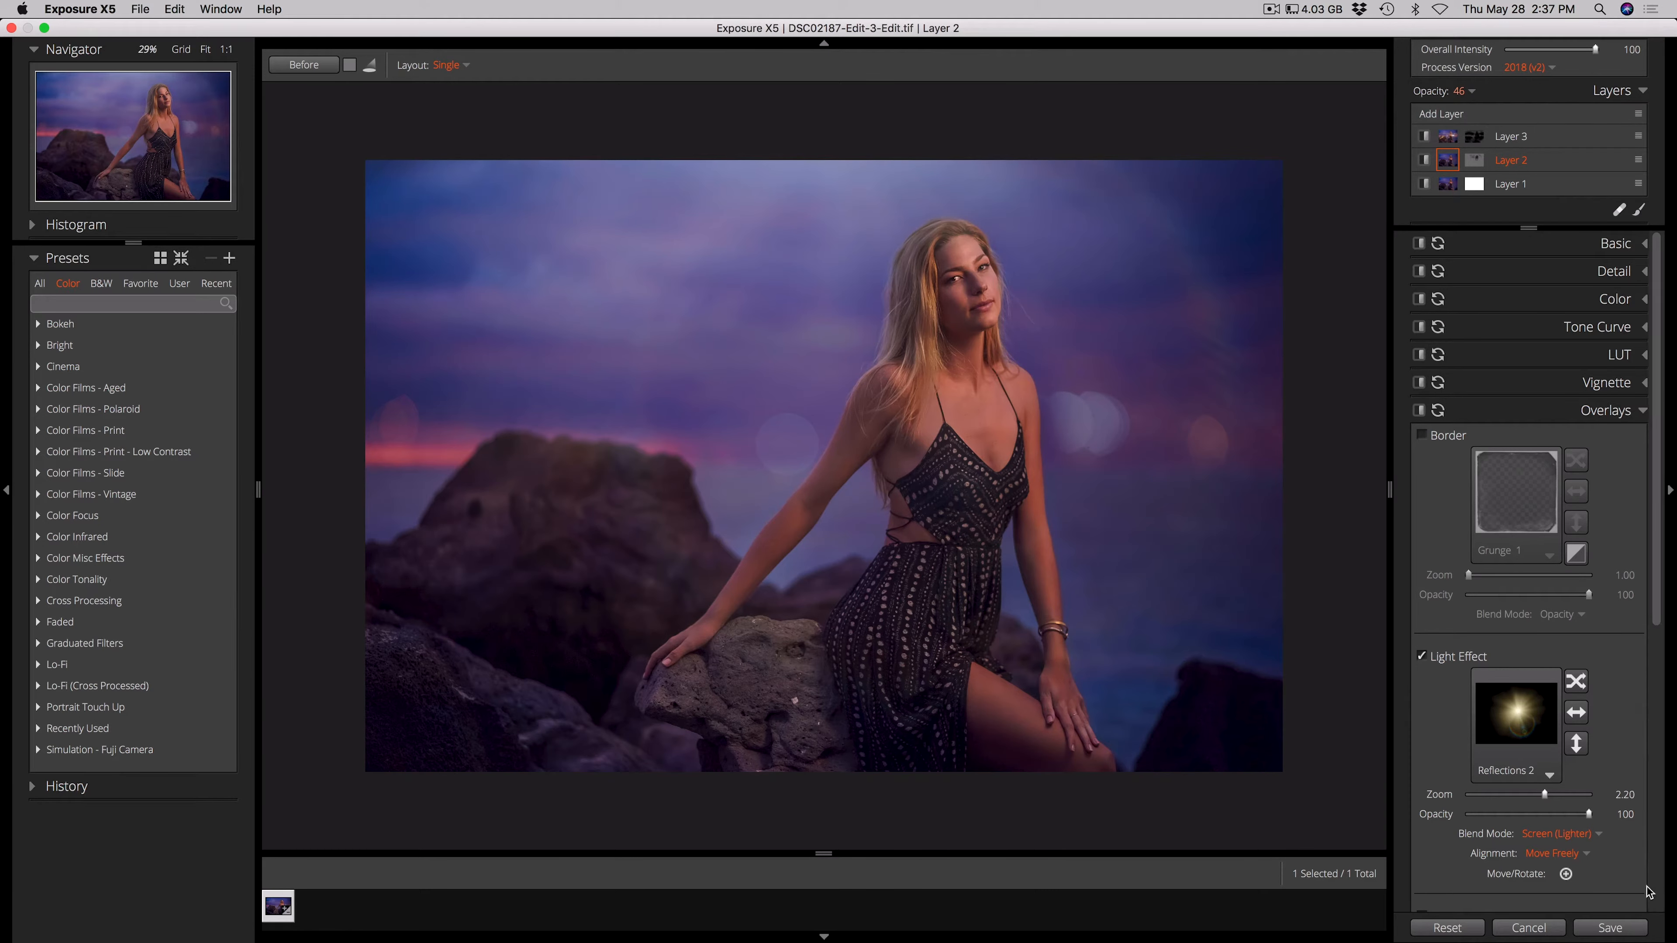
left_click(1608, 926)
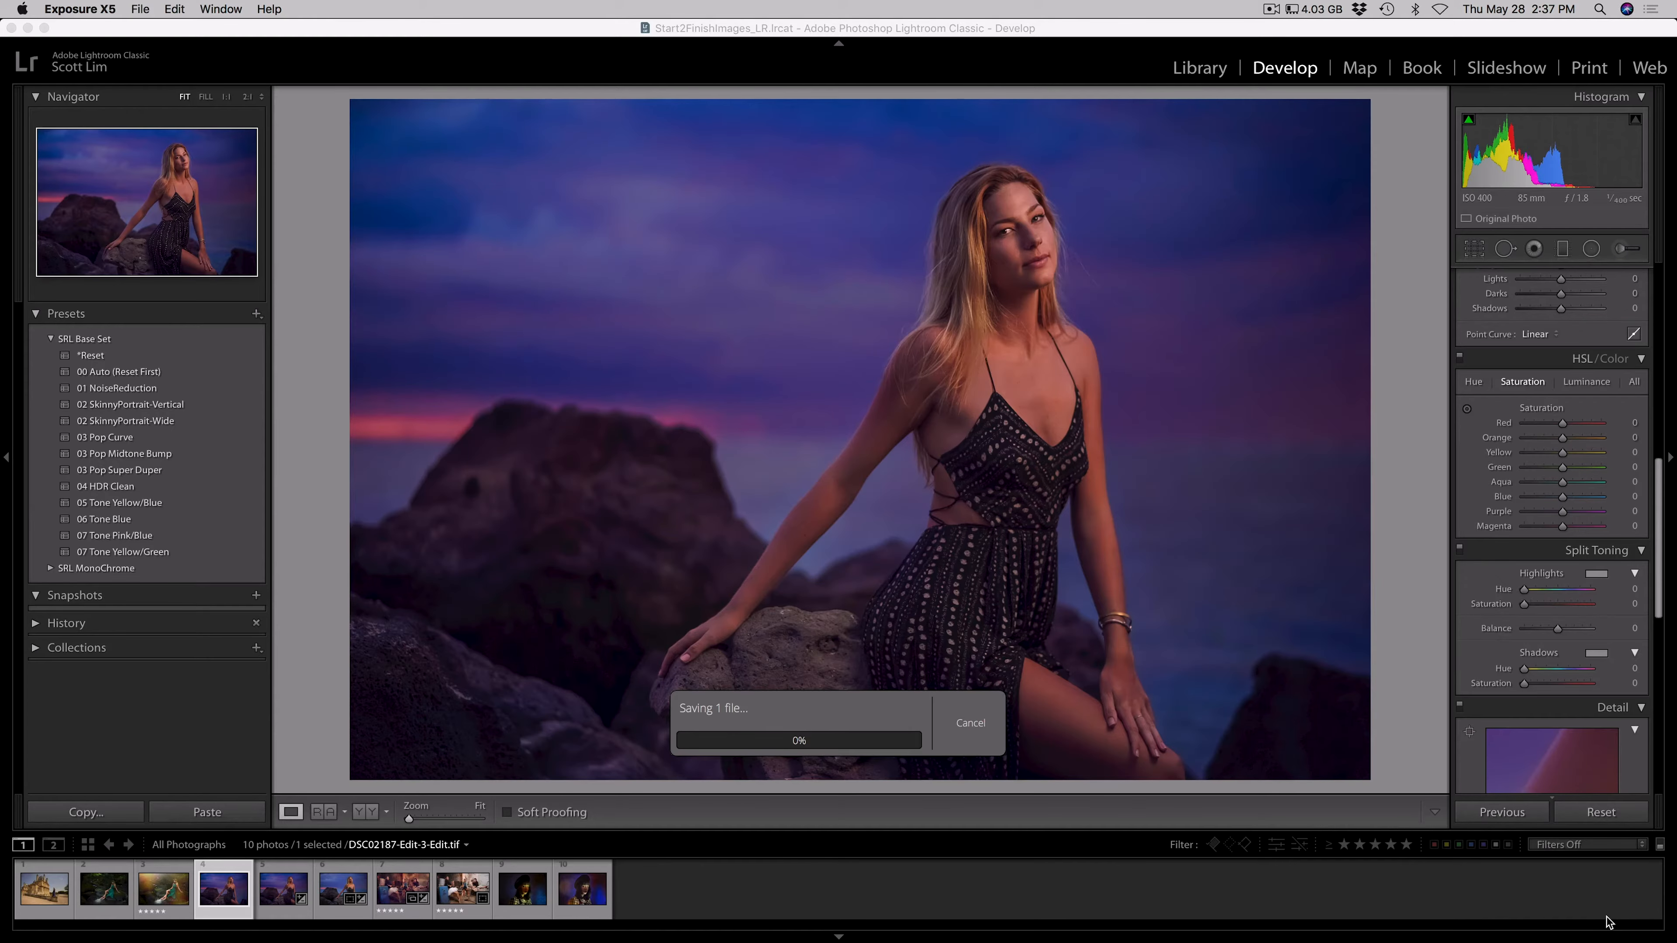